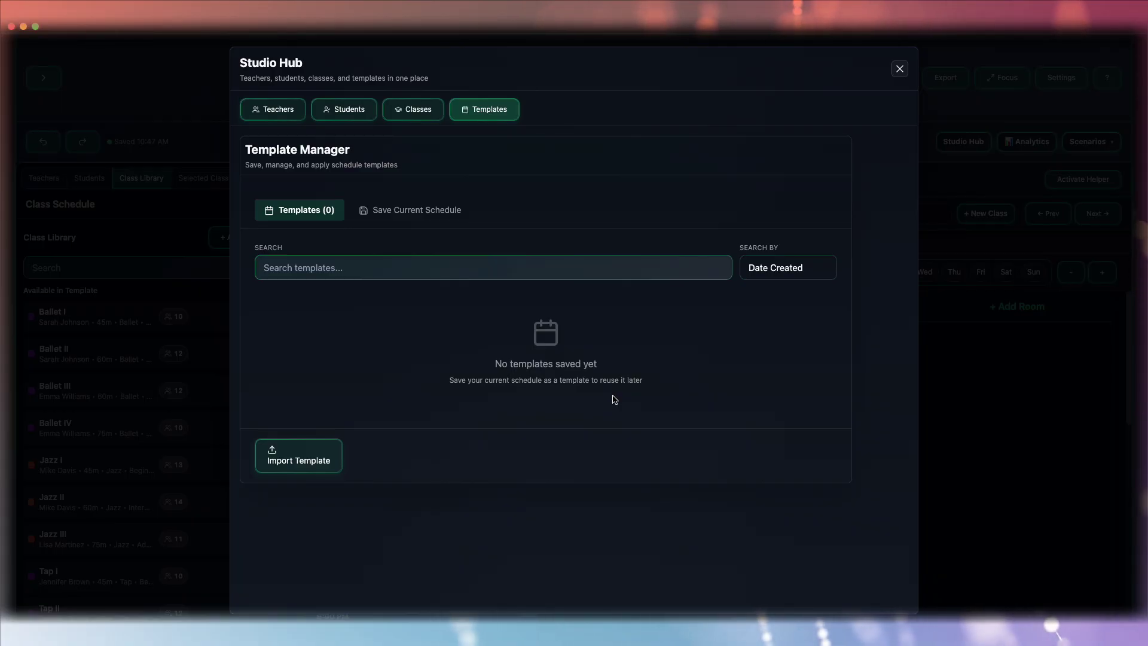
- Save the current weekly schedule as a template named "Fall 2025 Competitive Schedule", including room configuration, studio hours and teacher assignments, and close Studio Hub
{"action": "left_click", "coordinate": [414, 210]}
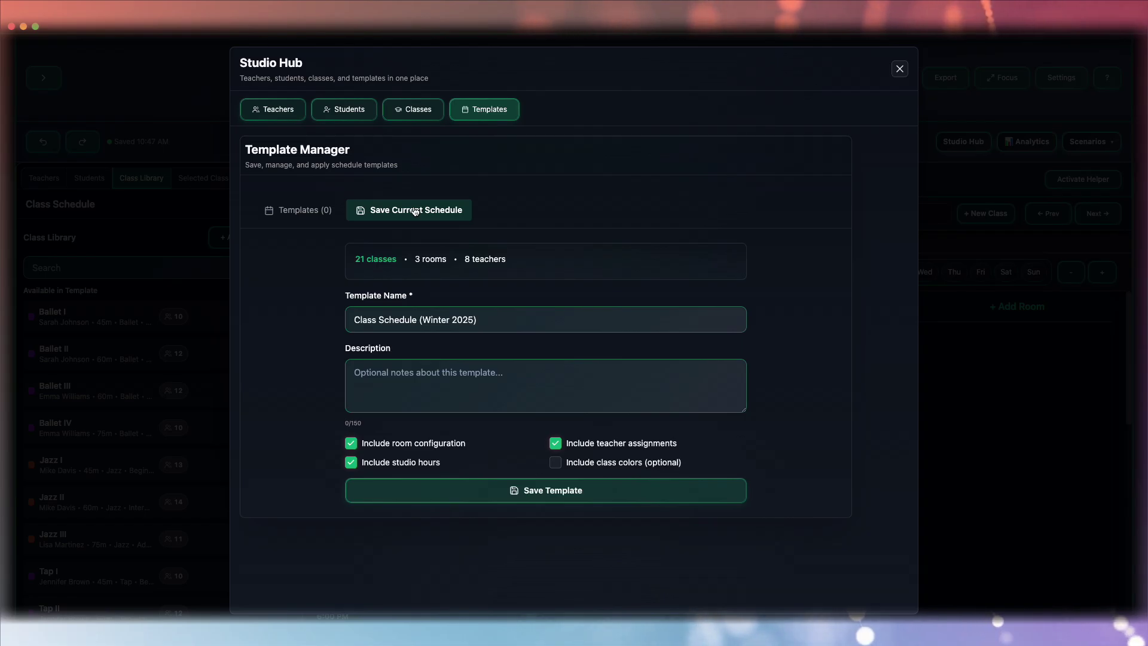
{"action": "left_click", "coordinate": [481, 318]}
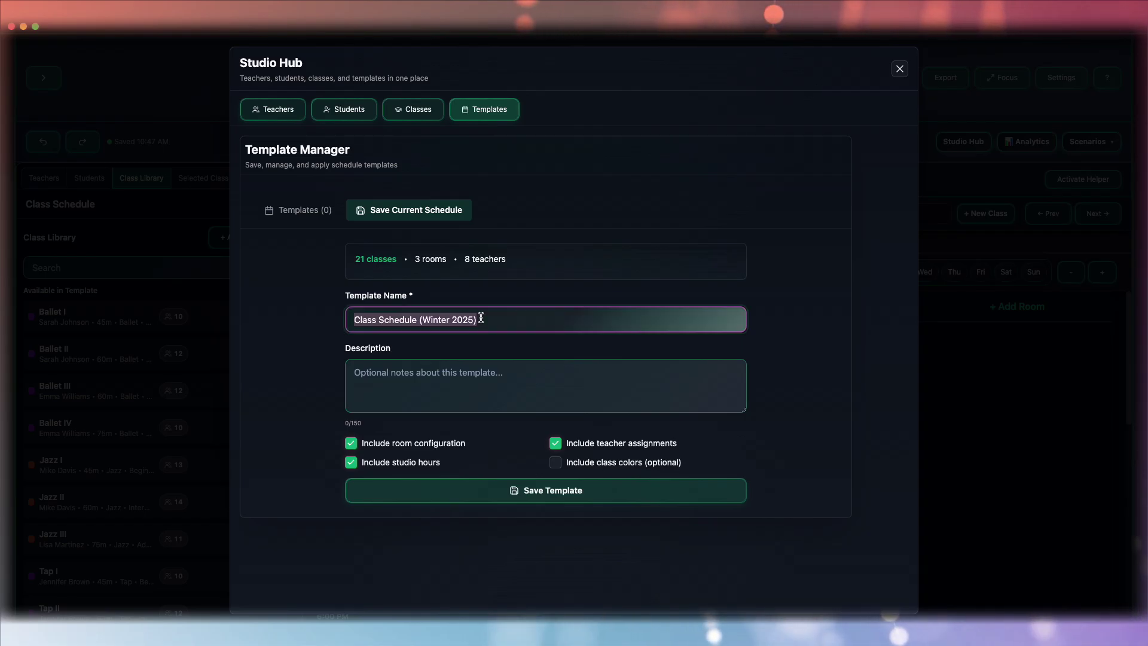
{"action": "type", "text": "Fall 2025 Competitive Schedule"}
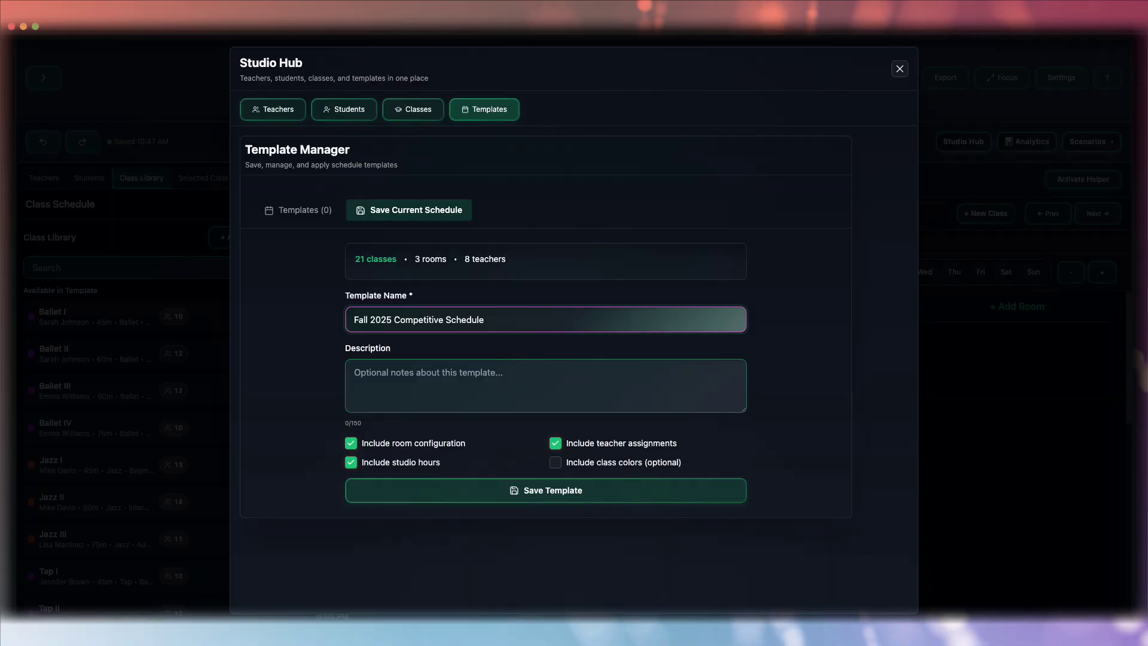
{"action": "left_click", "coordinate": [780, 310]}
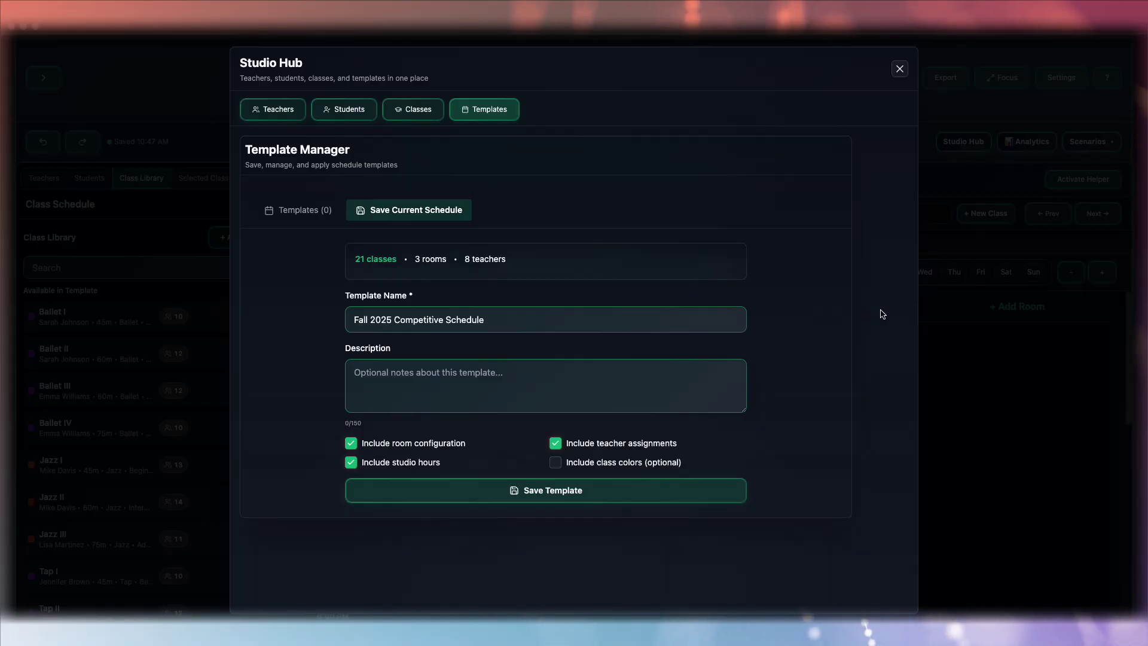
{"action": "left_click", "coordinate": [351, 443]}
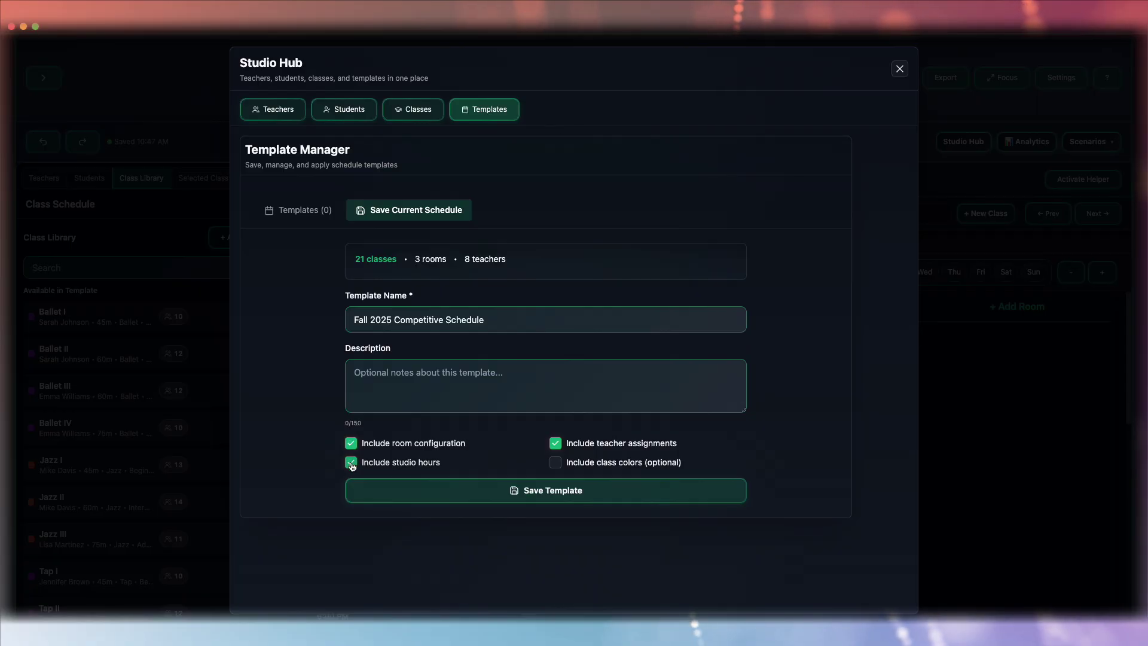
{"action": "left_click", "coordinate": [556, 443]}
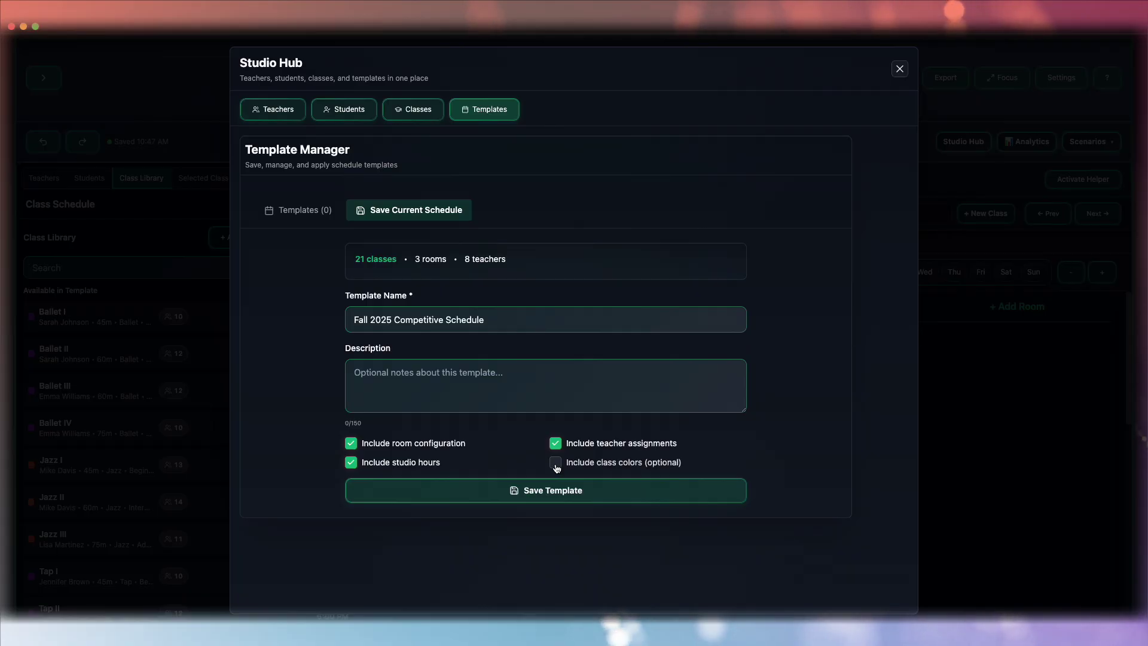
{"action": "left_click", "coordinate": [520, 490]}
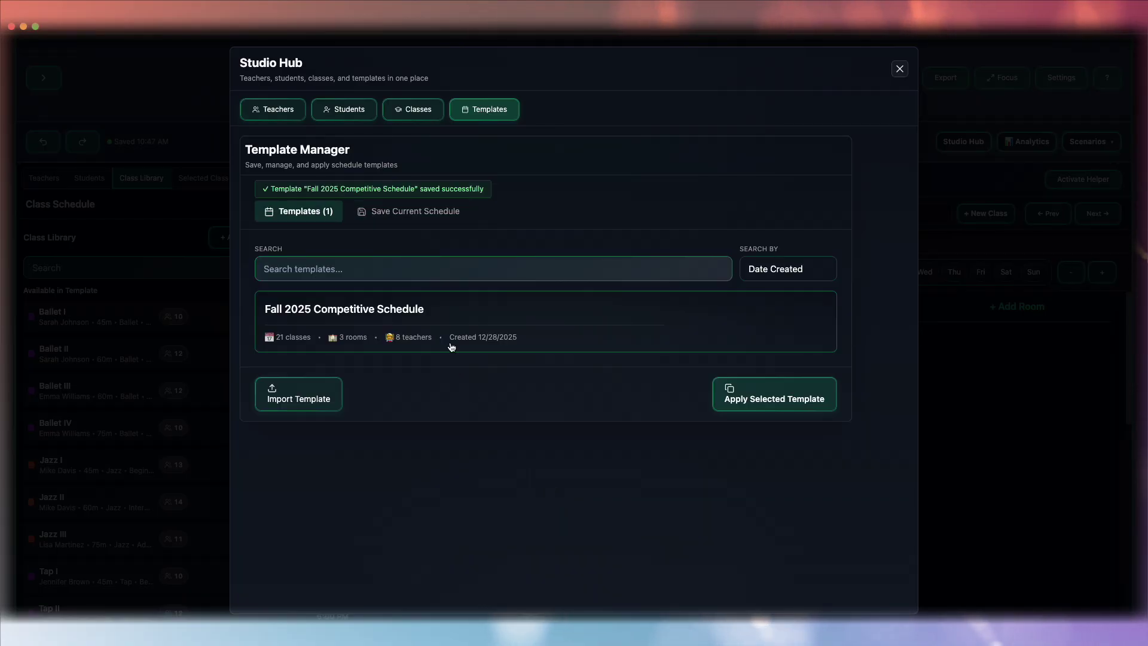
{"action": "mouse_move", "coordinate": [458, 317]}
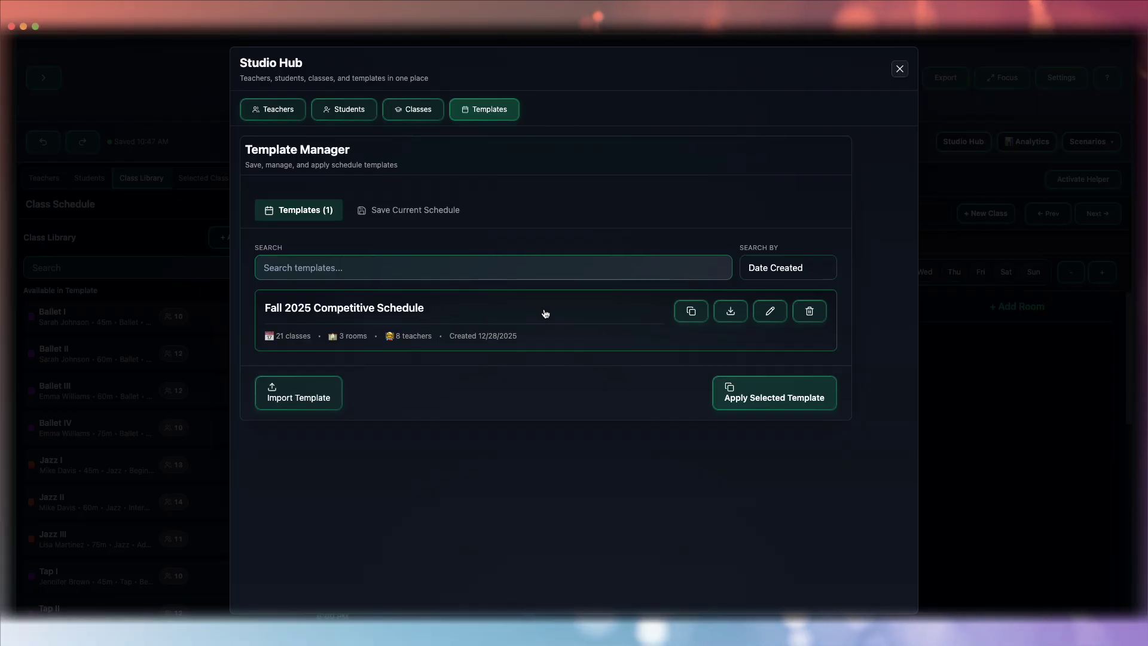
{"action": "left_click", "coordinate": [899, 69]}
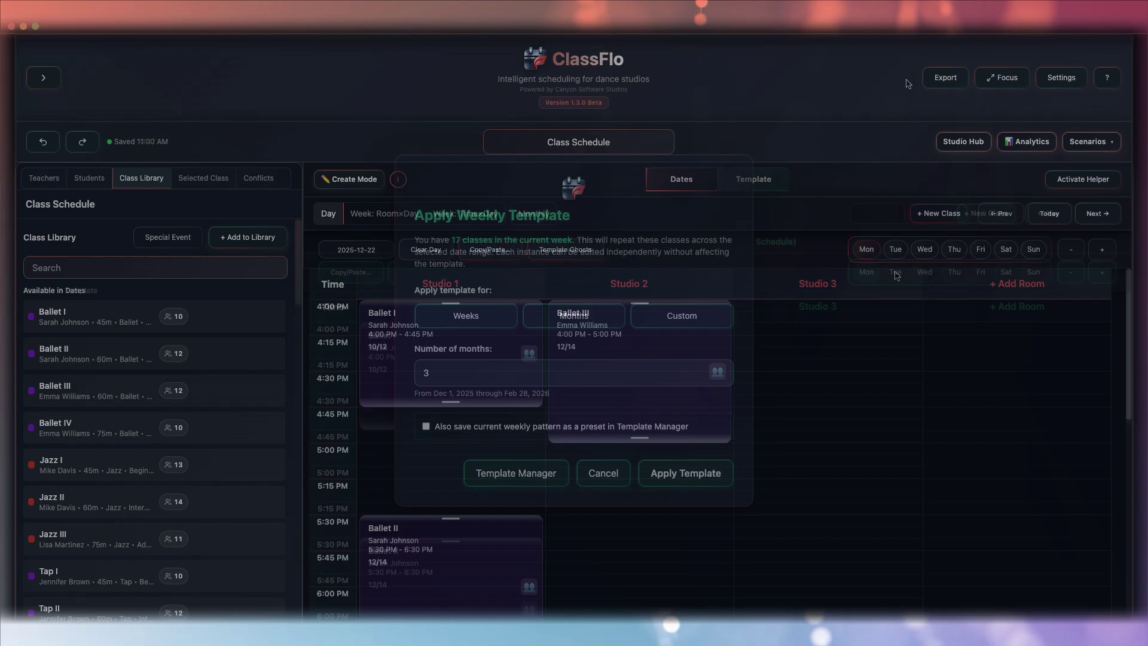
- Review the dated day schedules from Tuesday through Friday
{"action": "left_click", "coordinate": [894, 249]}
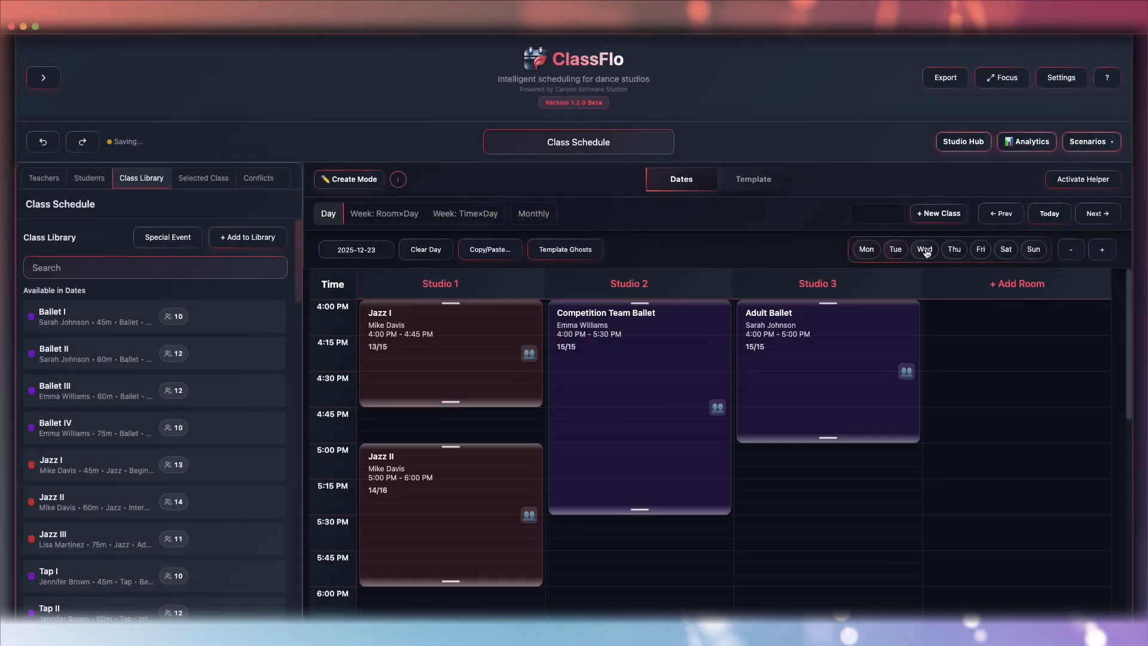
{"action": "left_click", "coordinate": [925, 250]}
{"action": "left_click", "coordinate": [954, 250]}
{"action": "left_click", "coordinate": [980, 251]}
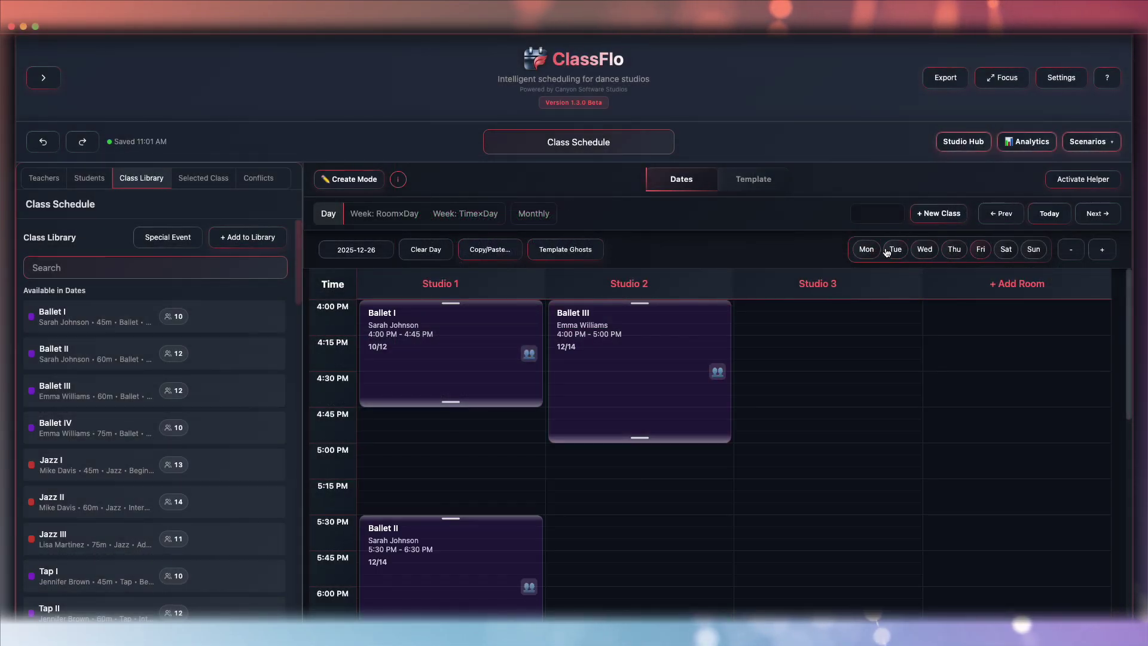
- Save the dated schedule as a second template under the suggested name "Class Schedule (Winter 2025)" and close Studio Hub
{"action": "left_click", "coordinate": [962, 142]}
{"action": "left_click", "coordinate": [499, 109]}
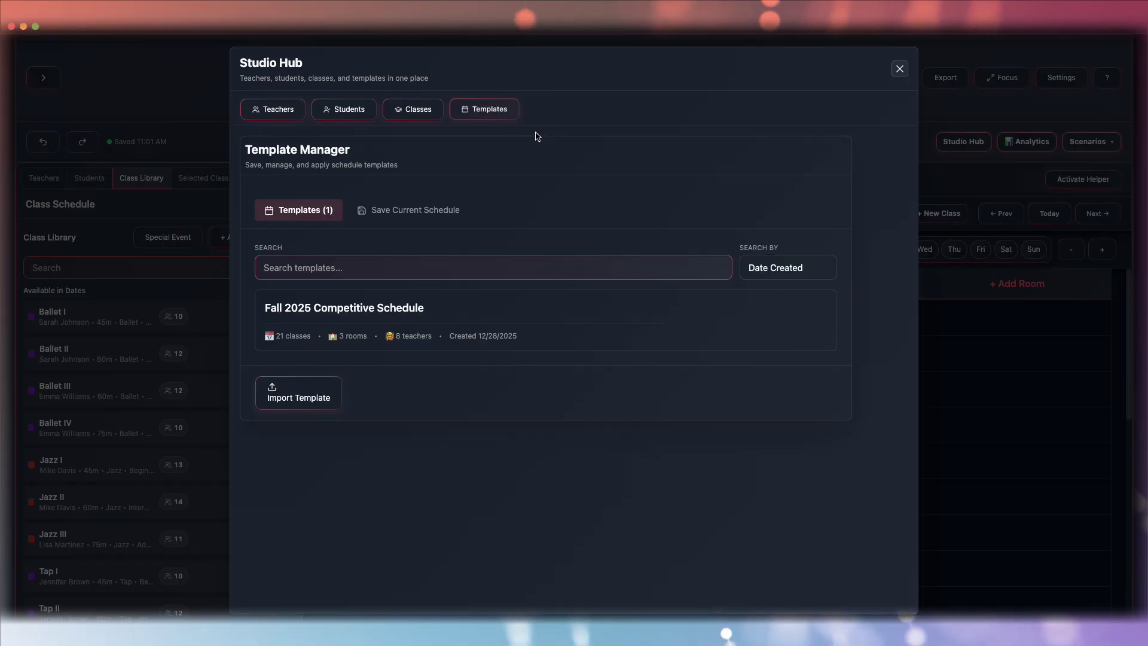
{"action": "left_click", "coordinate": [421, 217]}
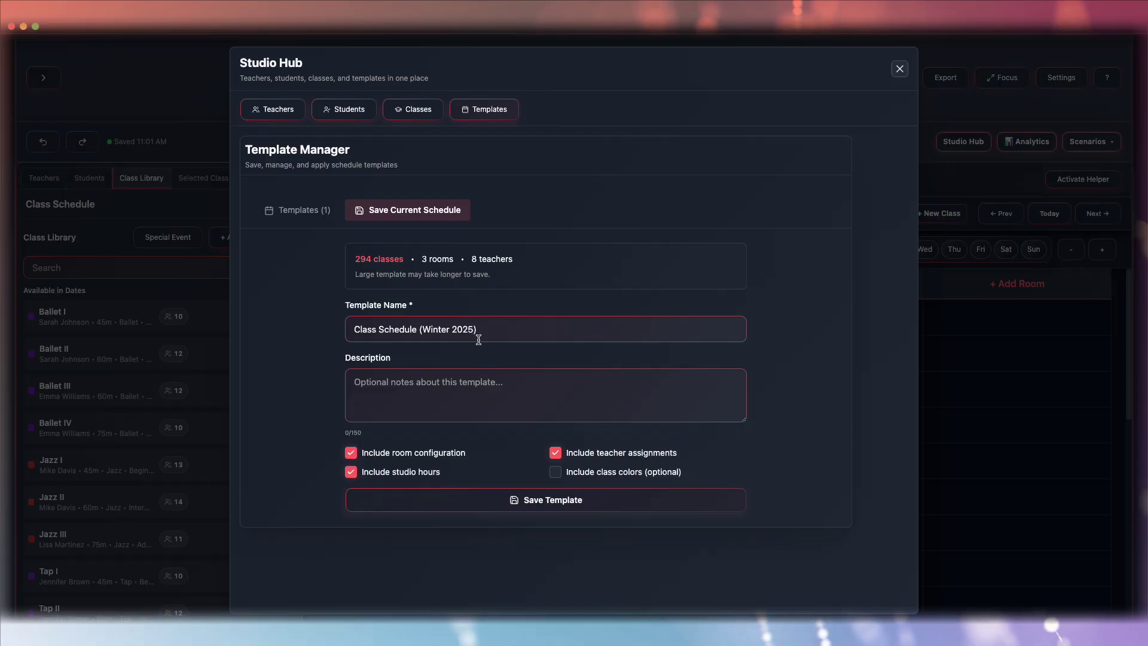
{"action": "left_click", "coordinate": [518, 497]}
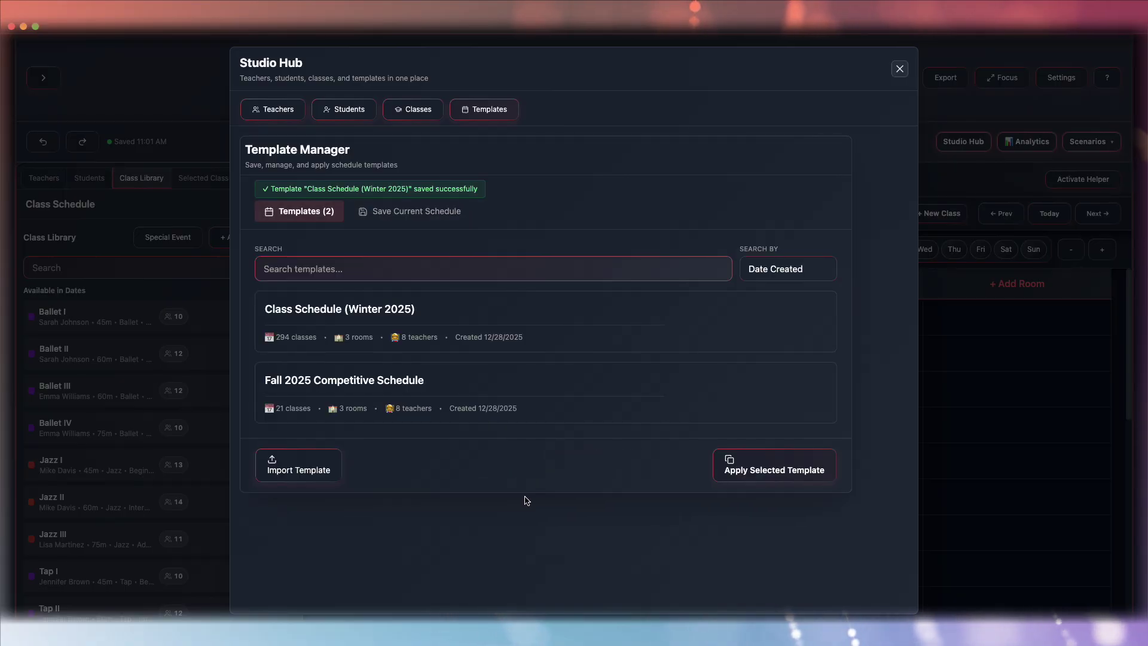
{"action": "mouse_move", "coordinate": [520, 324]}
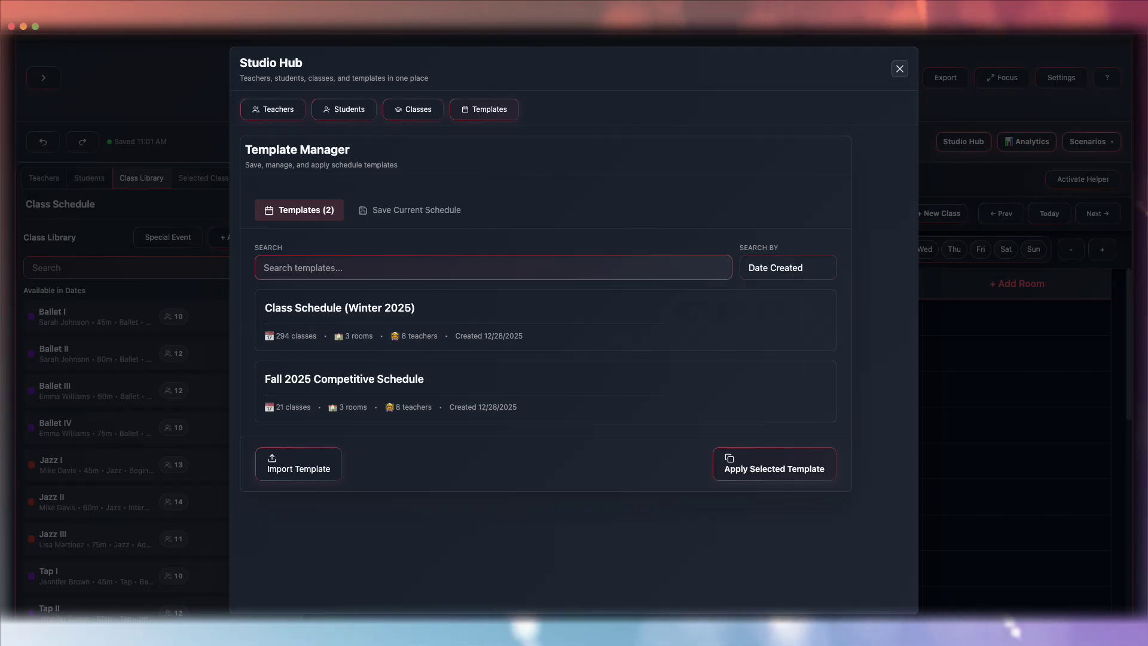
{"action": "left_click", "coordinate": [900, 70]}
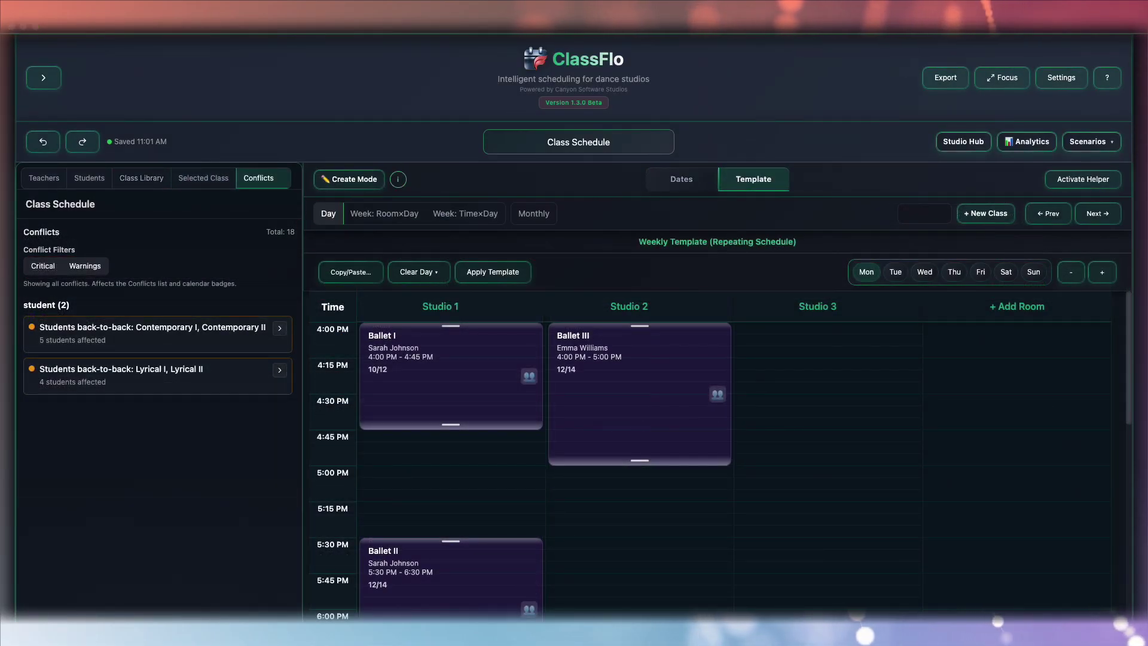
- Apply the weekly template to the calendar for 3 months, without saving the pattern as a preset
{"action": "left_click", "coordinate": [494, 273]}
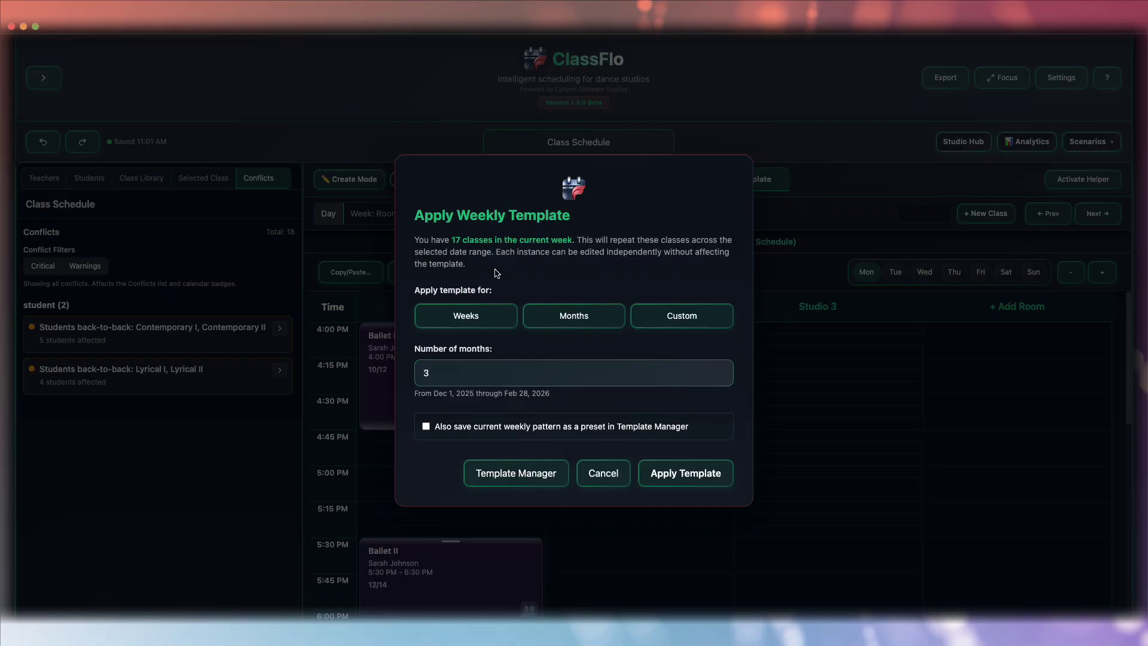
{"action": "left_click", "coordinate": [504, 319]}
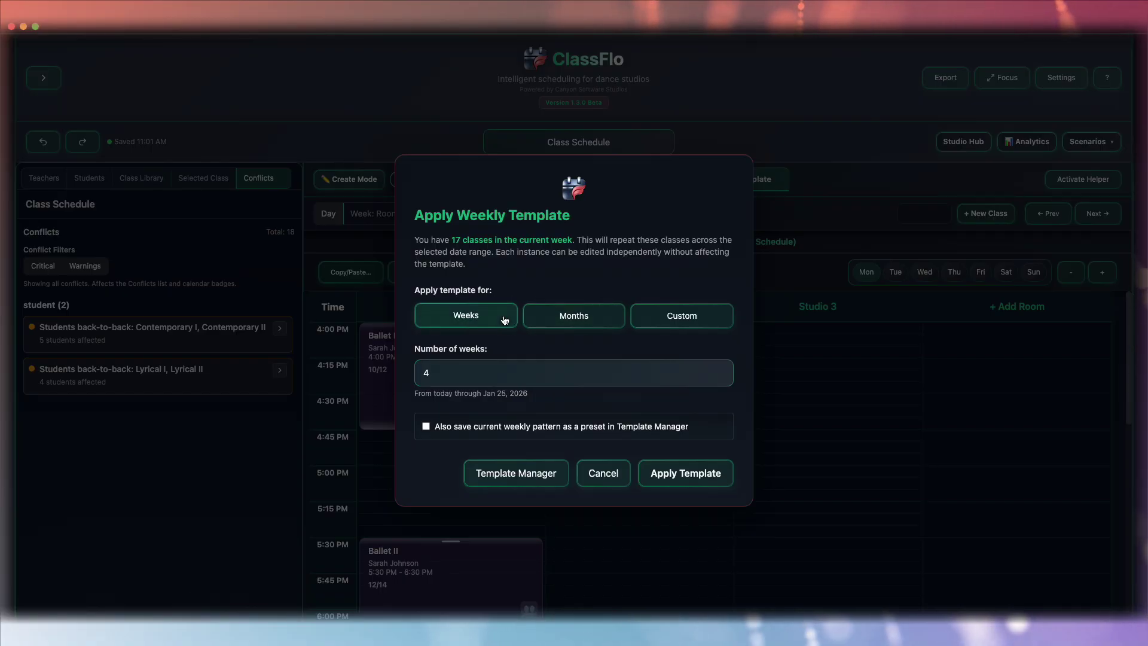
{"action": "left_click", "coordinate": [567, 317]}
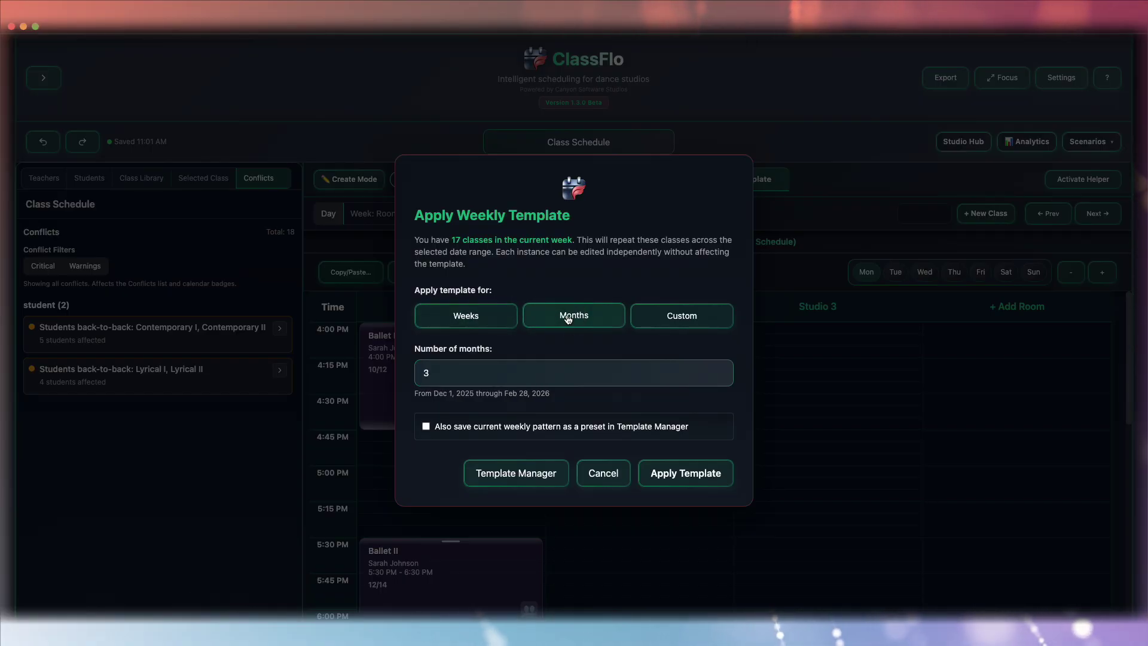
{"action": "left_click", "coordinate": [689, 316]}
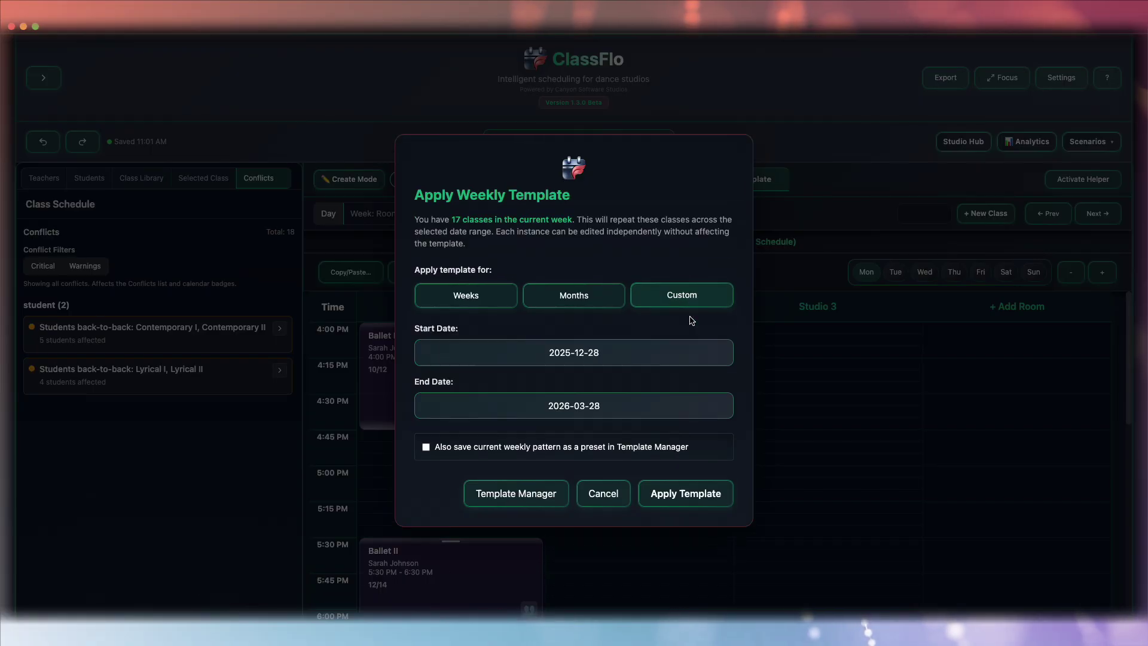
{"action": "left_click", "coordinate": [565, 307]}
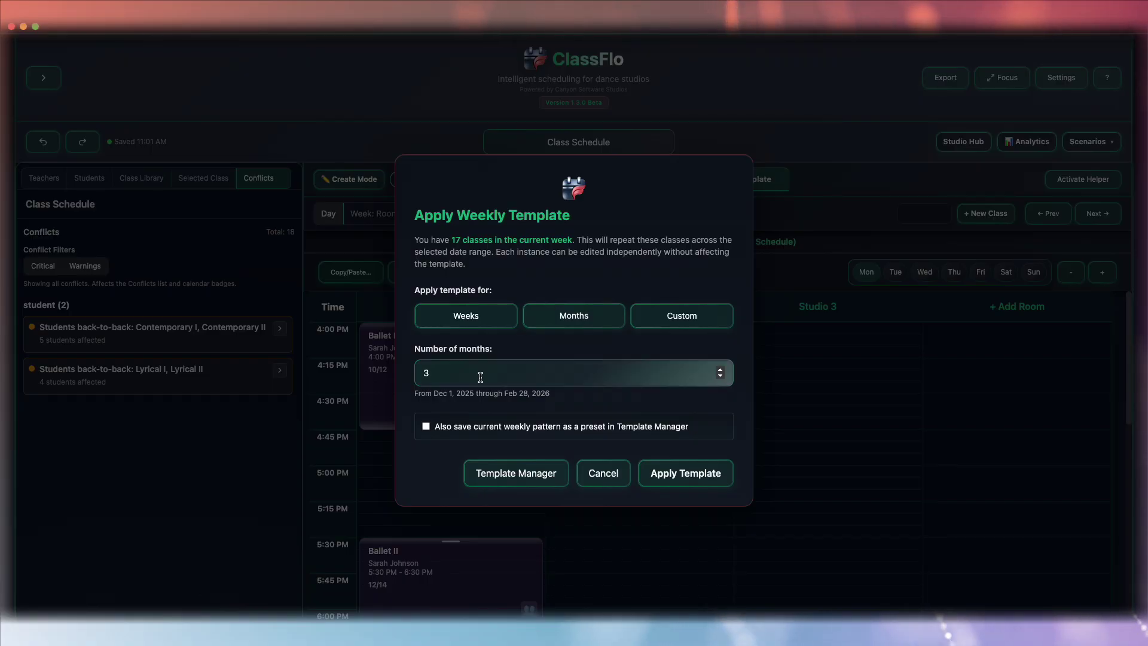
{"action": "left_click", "coordinate": [426, 426]}
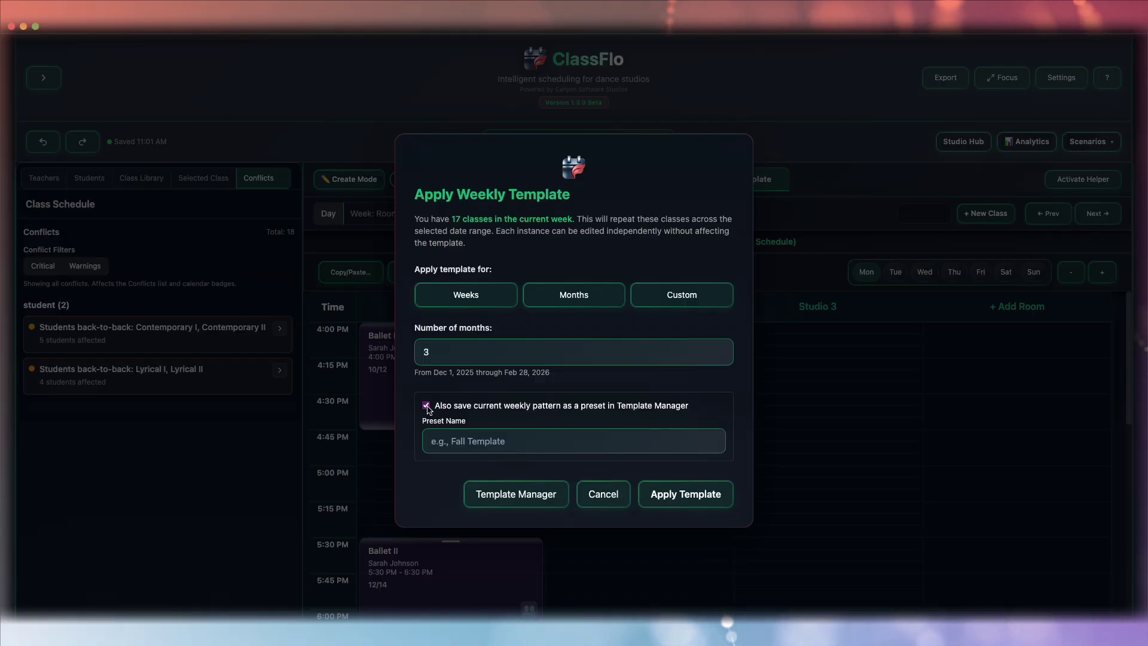
{"action": "left_click", "coordinate": [426, 406]}
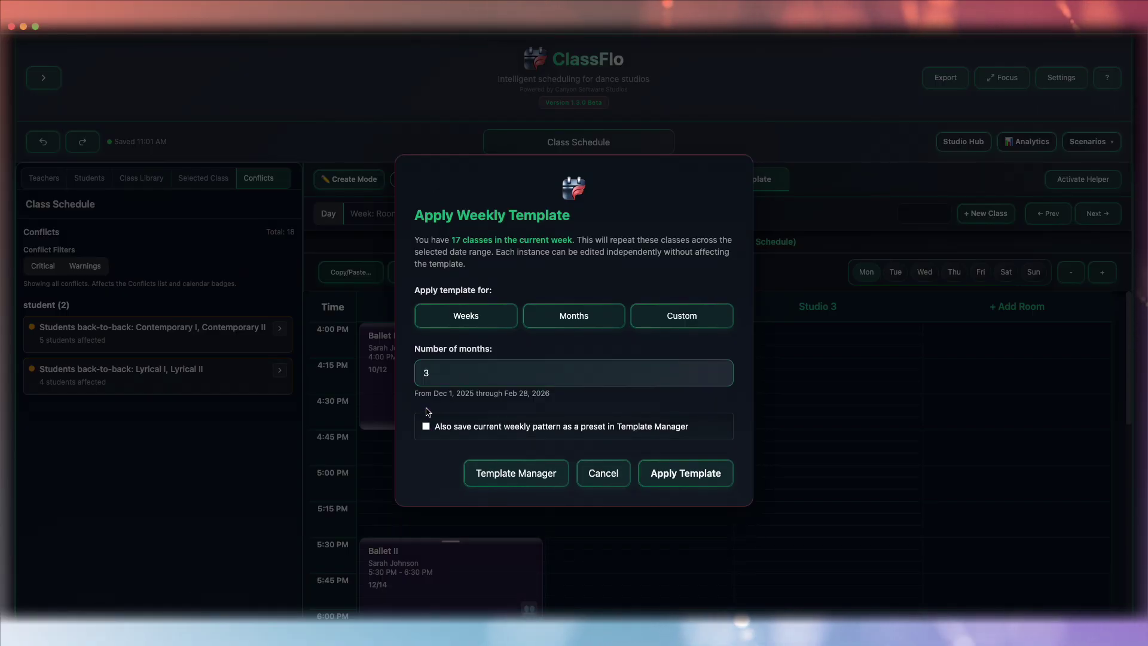
{"action": "left_click", "coordinate": [681, 473]}
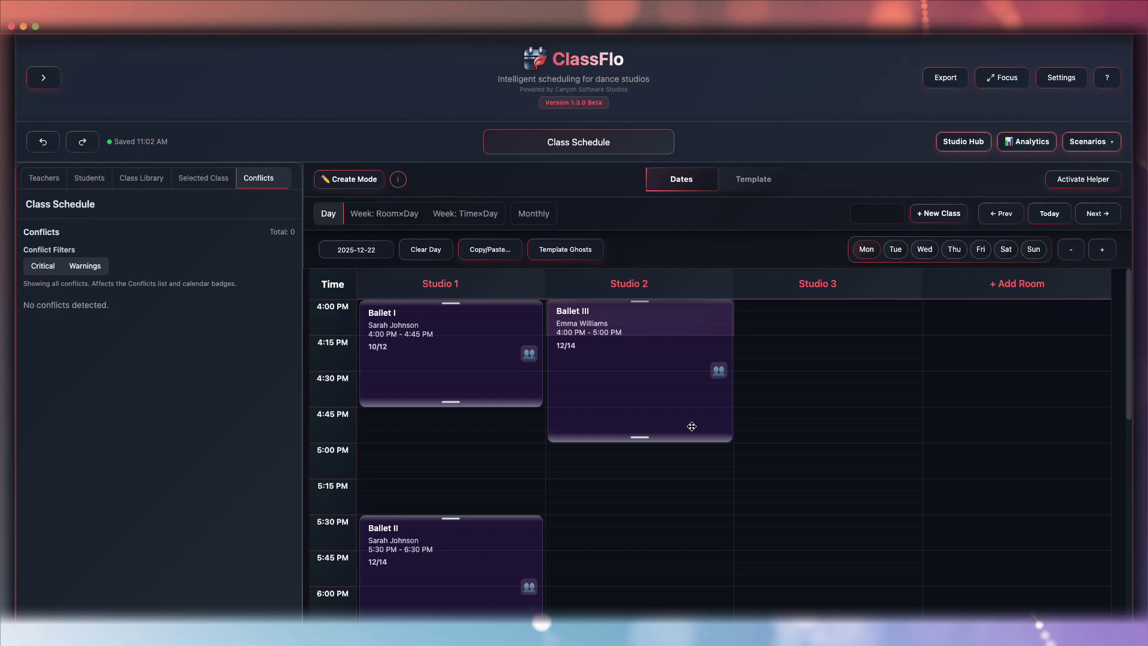
- Check the applied classes in the dated day schedules from Monday through Wednesday
{"action": "scroll", "coordinate": [693, 436], "scroll_direction": "down", "scroll_amount": 2}
{"action": "scroll", "coordinate": [691, 426], "scroll_direction": "up", "scroll_amount": 2}
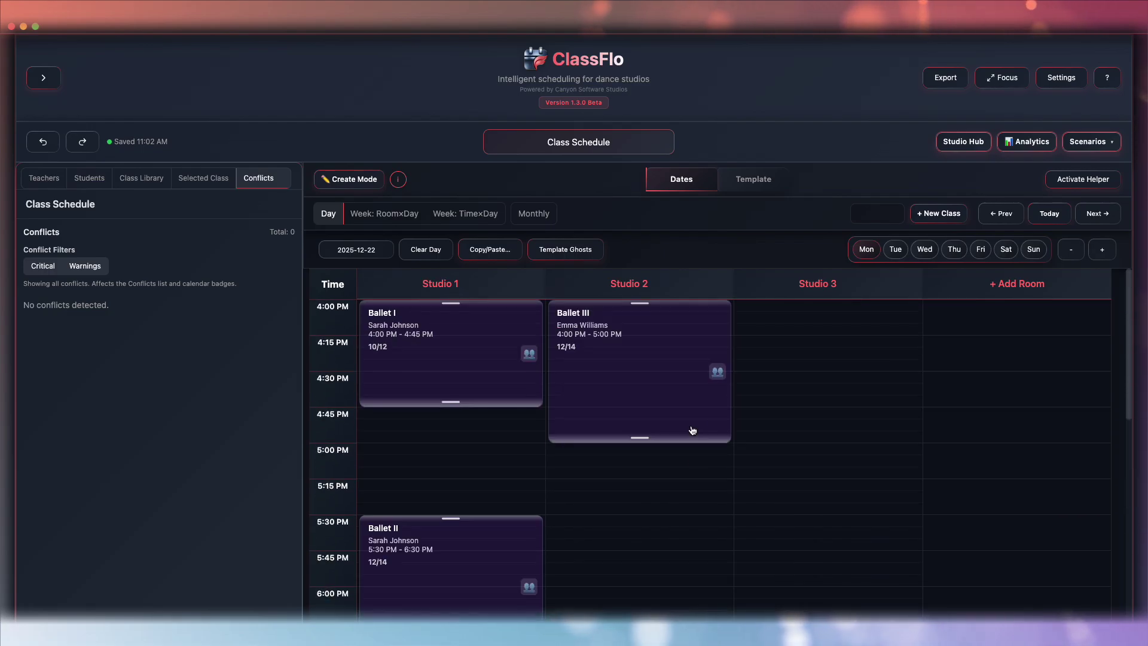
{"action": "left_click", "coordinate": [906, 251]}
{"action": "left_click", "coordinate": [926, 251]}
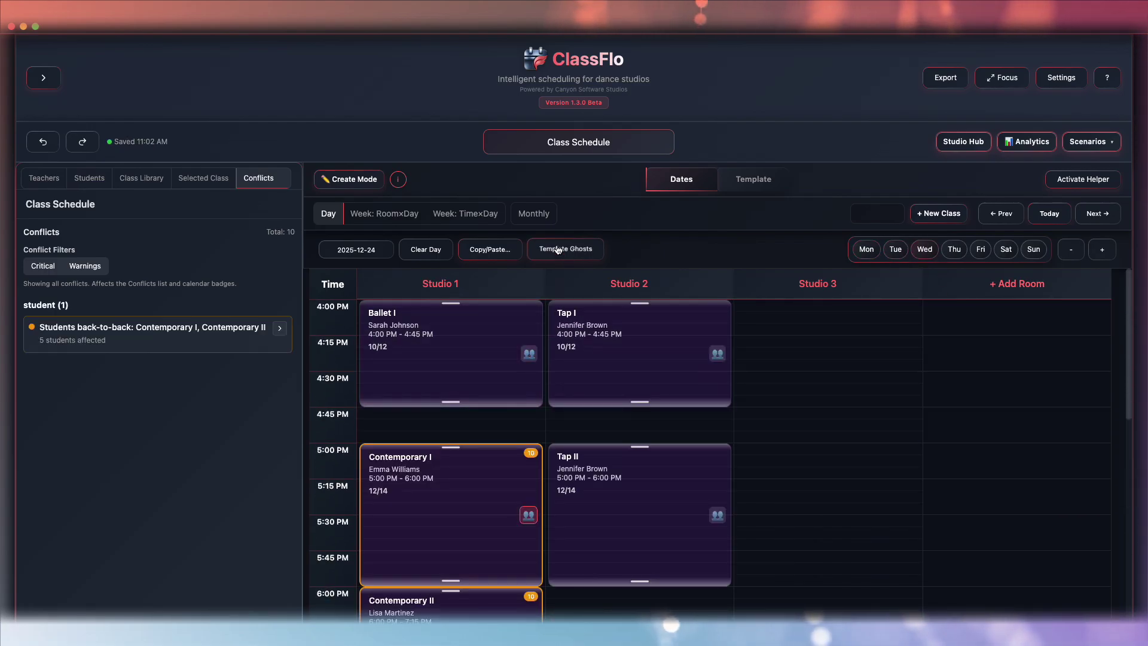
- Examine the repeated classes in the monthly calendar from December 2025 through February 2026, and return to the day view
{"action": "left_click", "coordinate": [533, 213]}
{"action": "scroll", "coordinate": [681, 443], "scroll_direction": "down", "scroll_amount": 1}
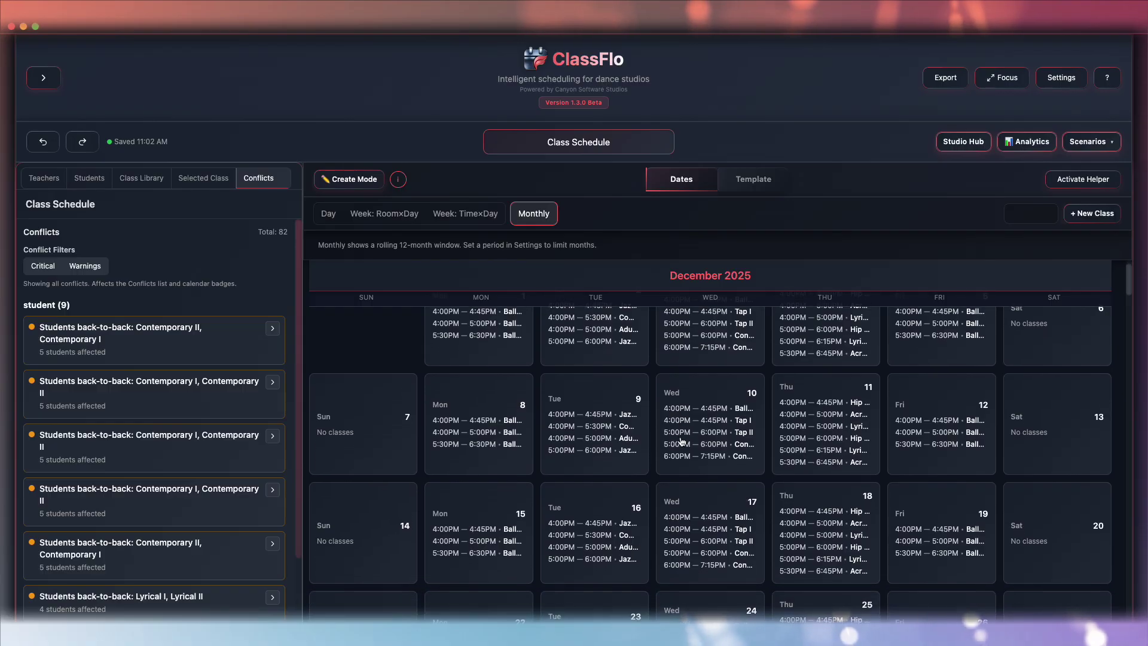
{"action": "scroll", "coordinate": [682, 443], "scroll_direction": "down", "scroll_amount": 3}
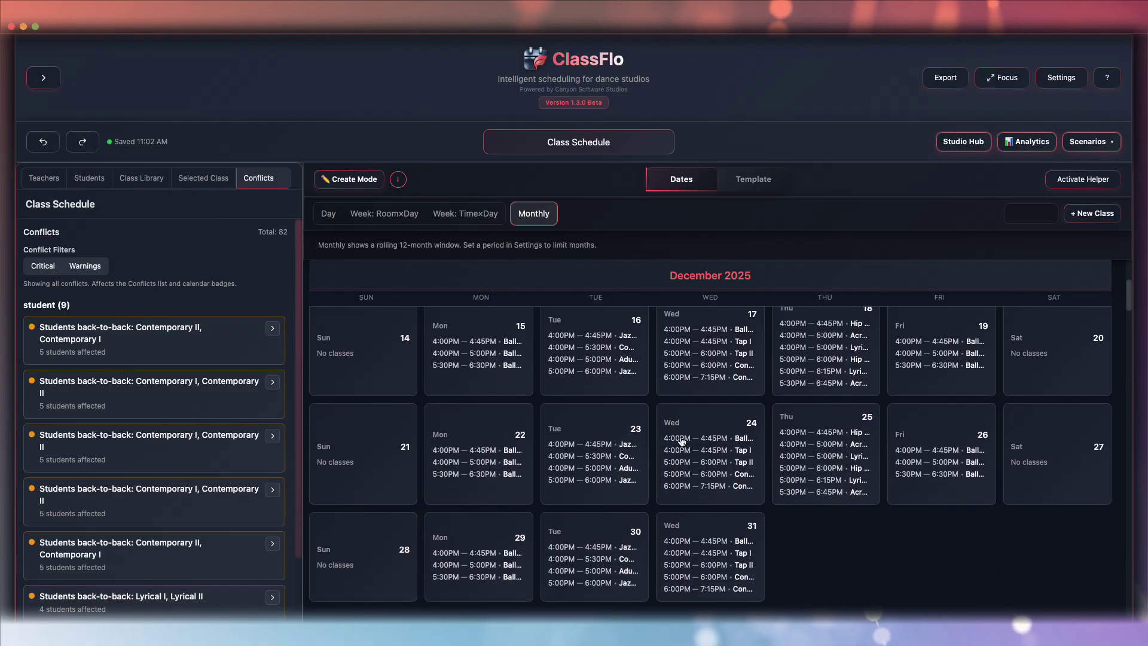
{"action": "scroll", "coordinate": [681, 442], "scroll_direction": "down", "scroll_amount": 5}
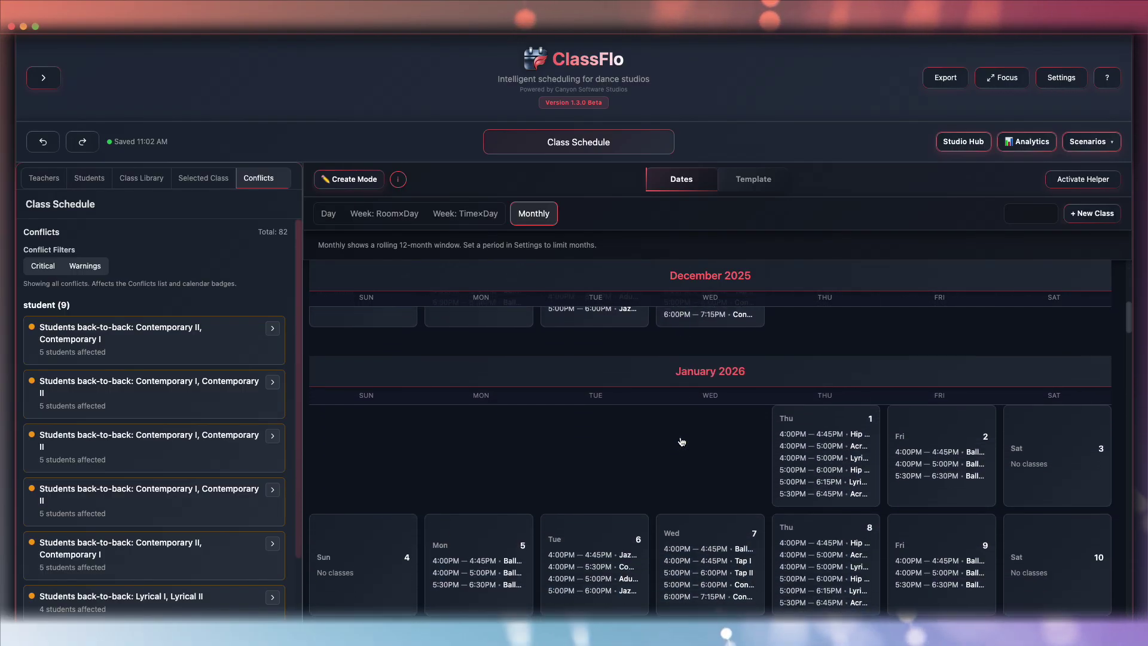
{"action": "scroll", "coordinate": [681, 441], "scroll_direction": "down", "scroll_amount": 5}
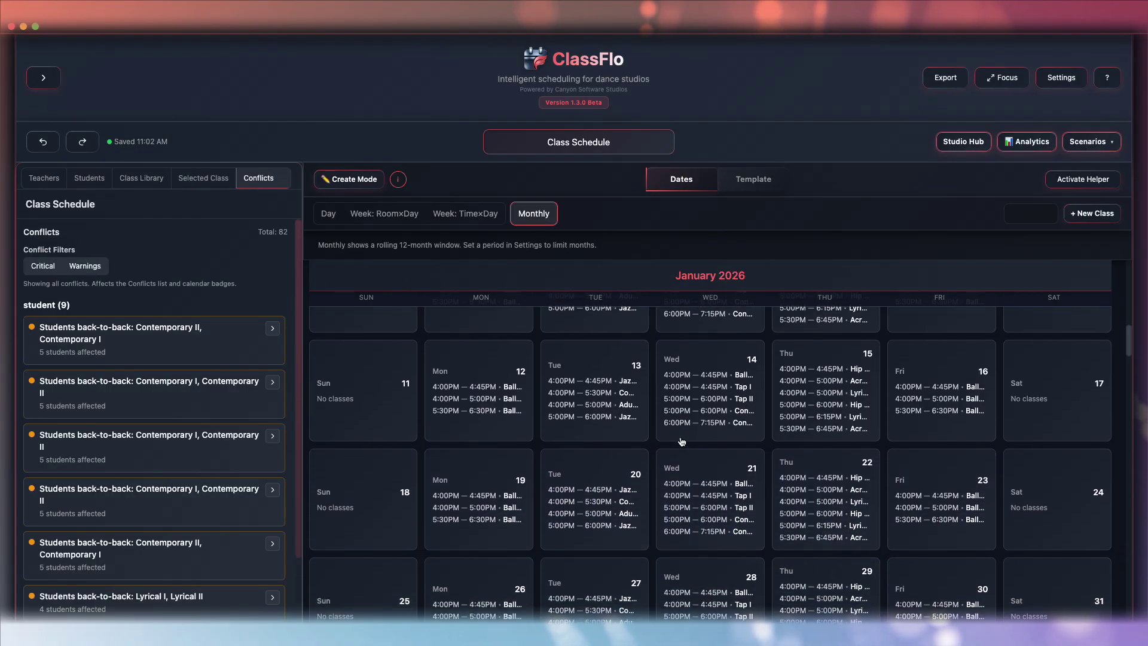
{"action": "scroll", "coordinate": [682, 441], "scroll_direction": "down", "scroll_amount": 5}
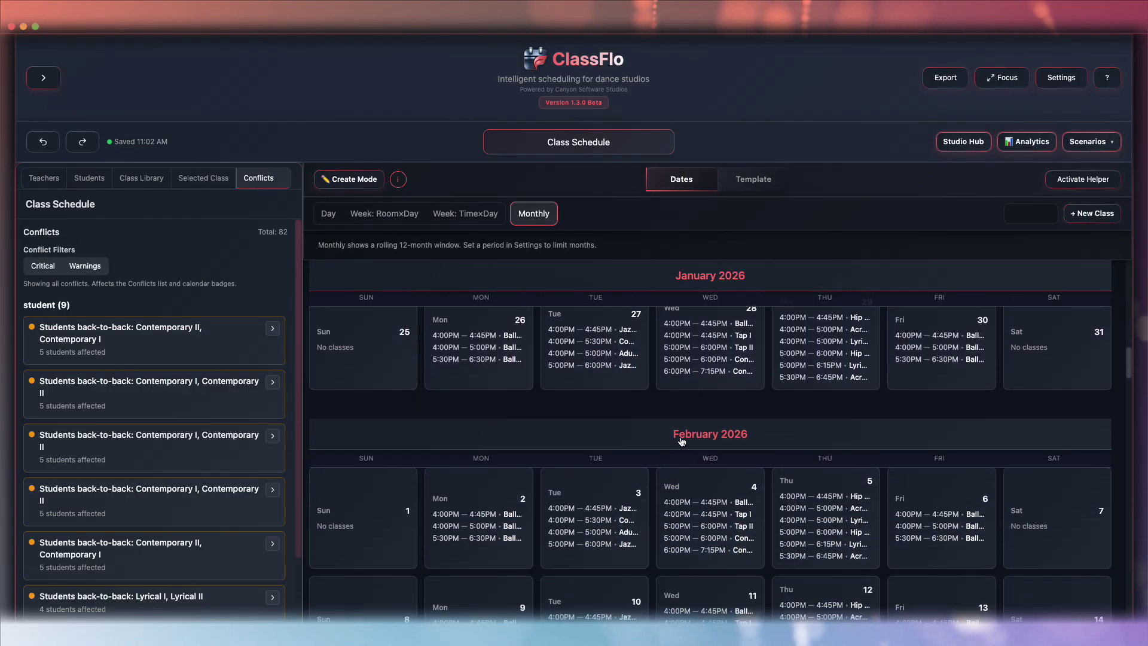
{"action": "scroll", "coordinate": [682, 441], "scroll_direction": "down", "scroll_amount": 5}
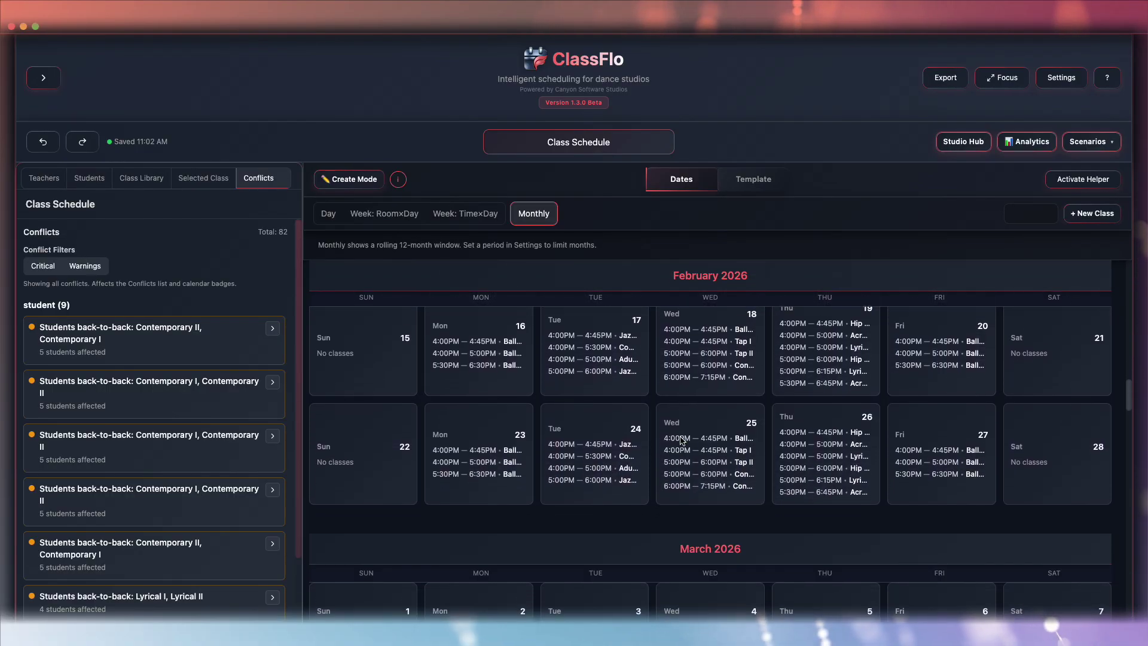
{"action": "scroll", "coordinate": [681, 441], "scroll_direction": "up", "scroll_amount": 15}
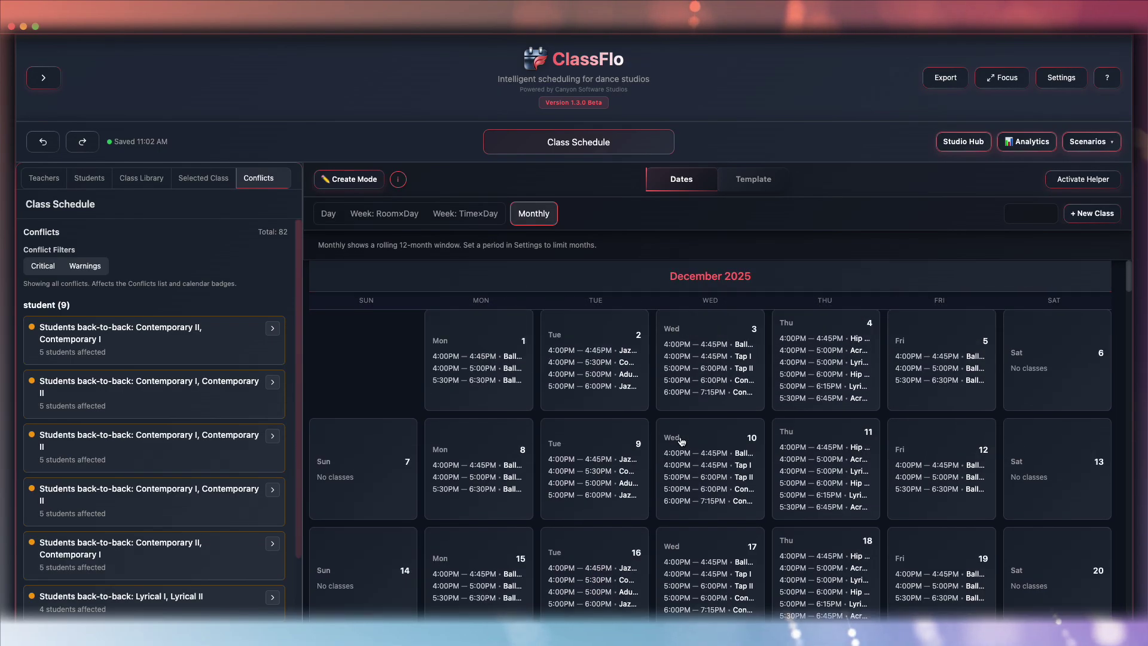
{"action": "left_click", "coordinate": [330, 215]}
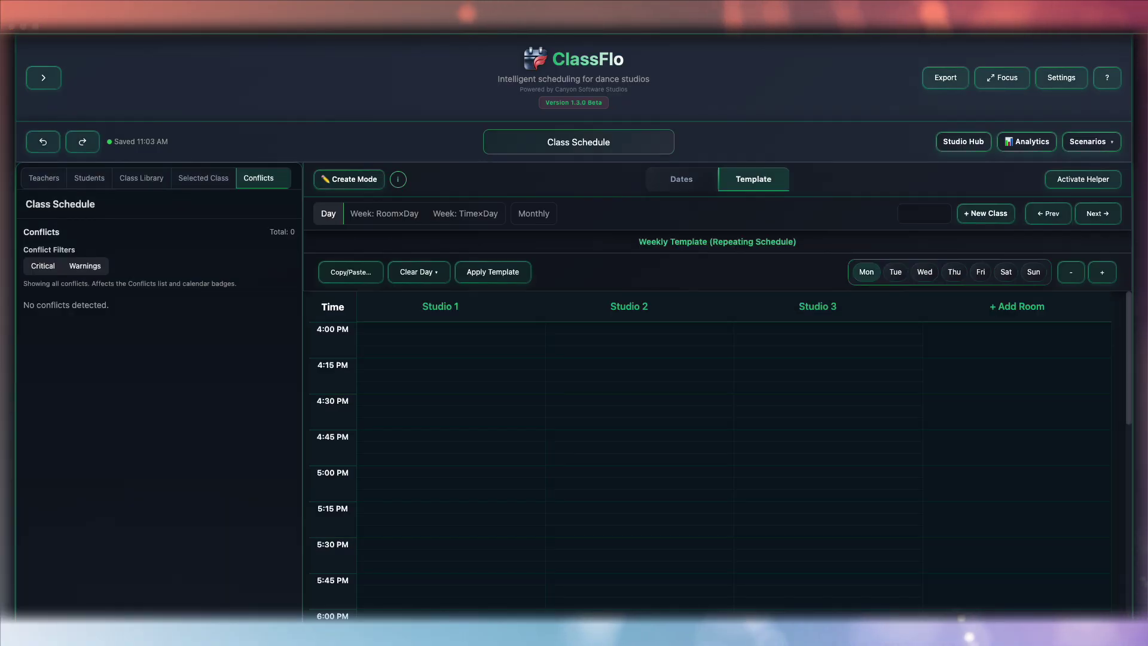
- Start applying the Fall 2024 Competitive Schedule template from Studio Hub's Template Manager, using the specific dates application mode
{"action": "left_click", "coordinate": [968, 142]}
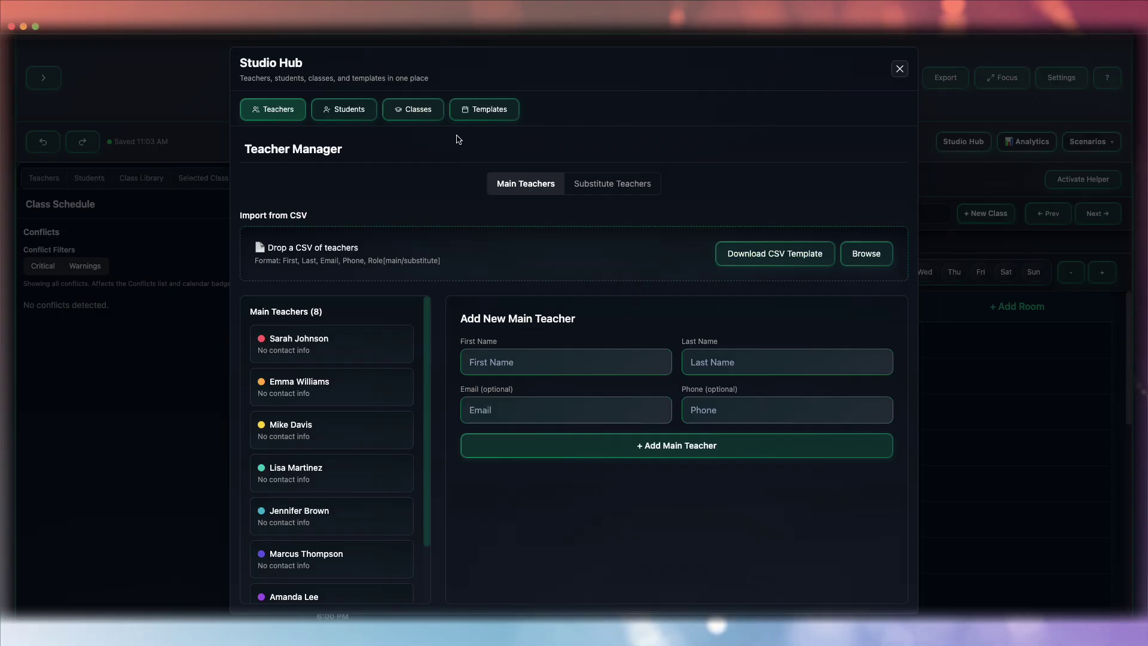
{"action": "left_click", "coordinate": [485, 110]}
{"action": "mouse_move", "coordinate": [459, 321]}
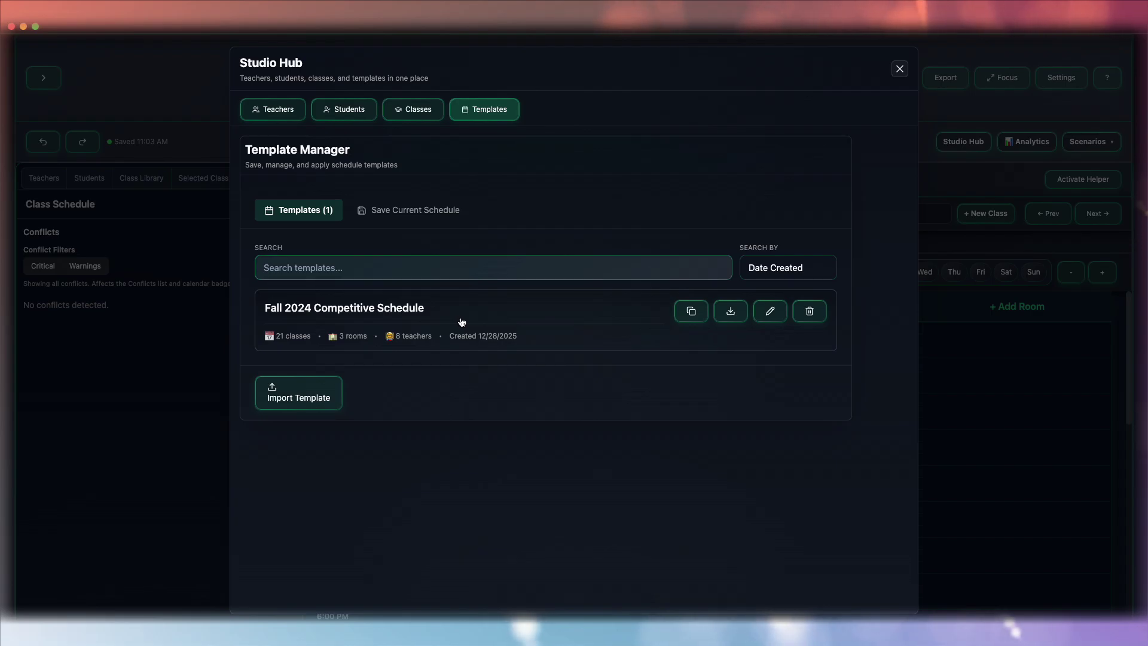
{"action": "left_click", "coordinate": [509, 318]}
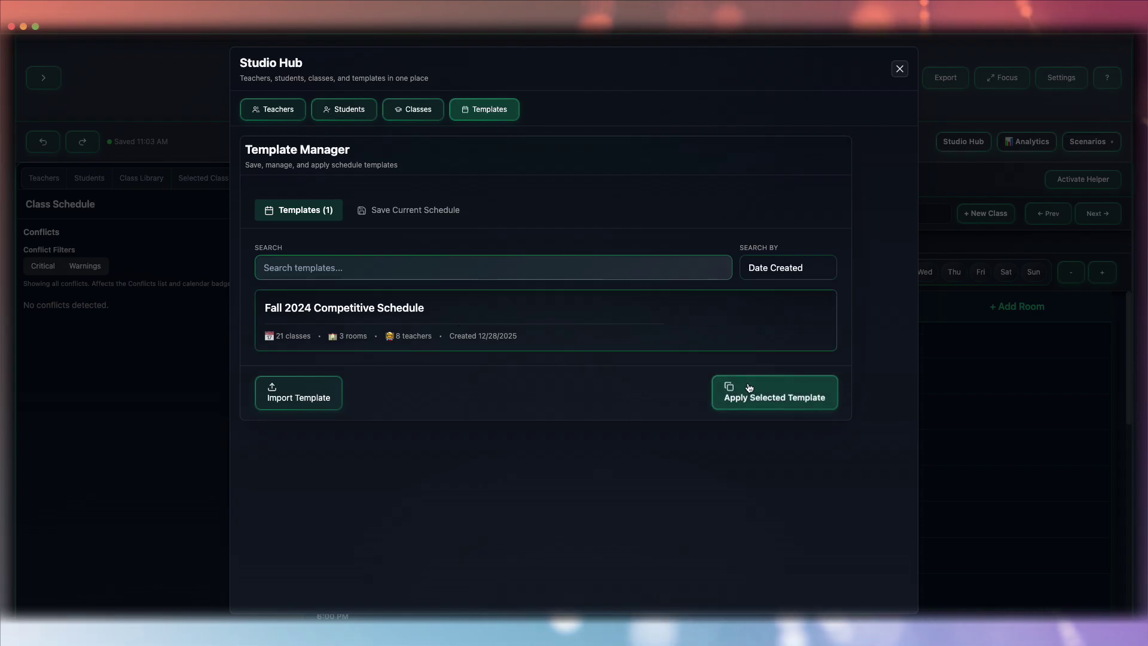
{"action": "left_click", "coordinate": [765, 397]}
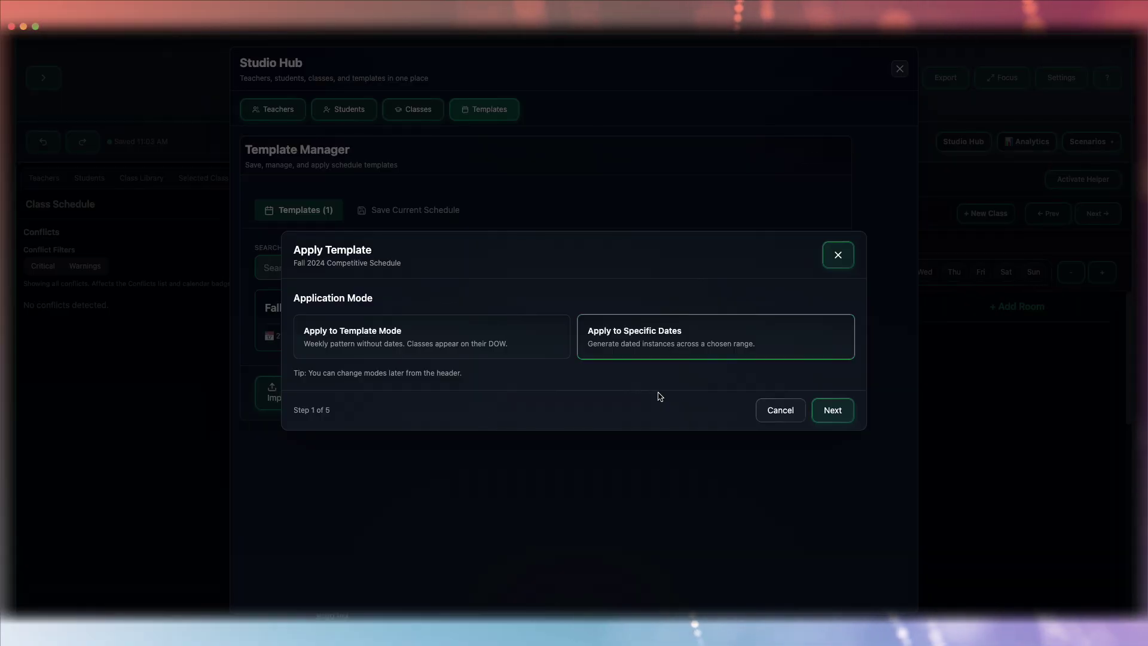
{"action": "left_click", "coordinate": [832, 410]}
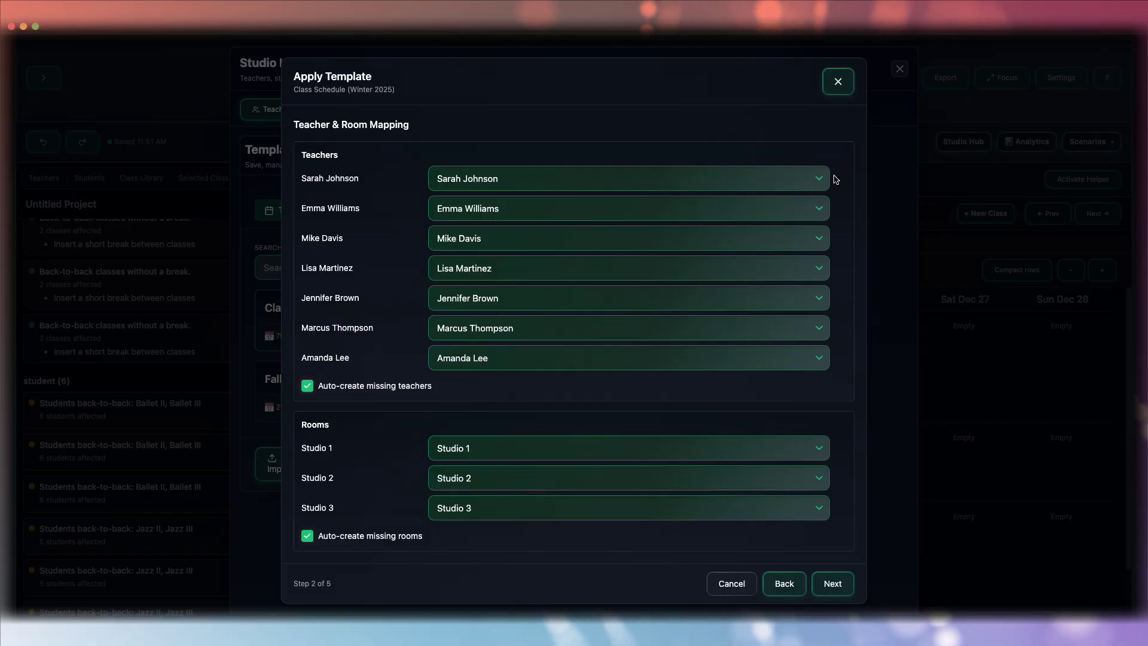
- Review the teacher and room mapping, keep the matching assignments with auto-creation of missing teachers and rooms enabled, and continue
{"action": "left_click", "coordinate": [797, 178]}
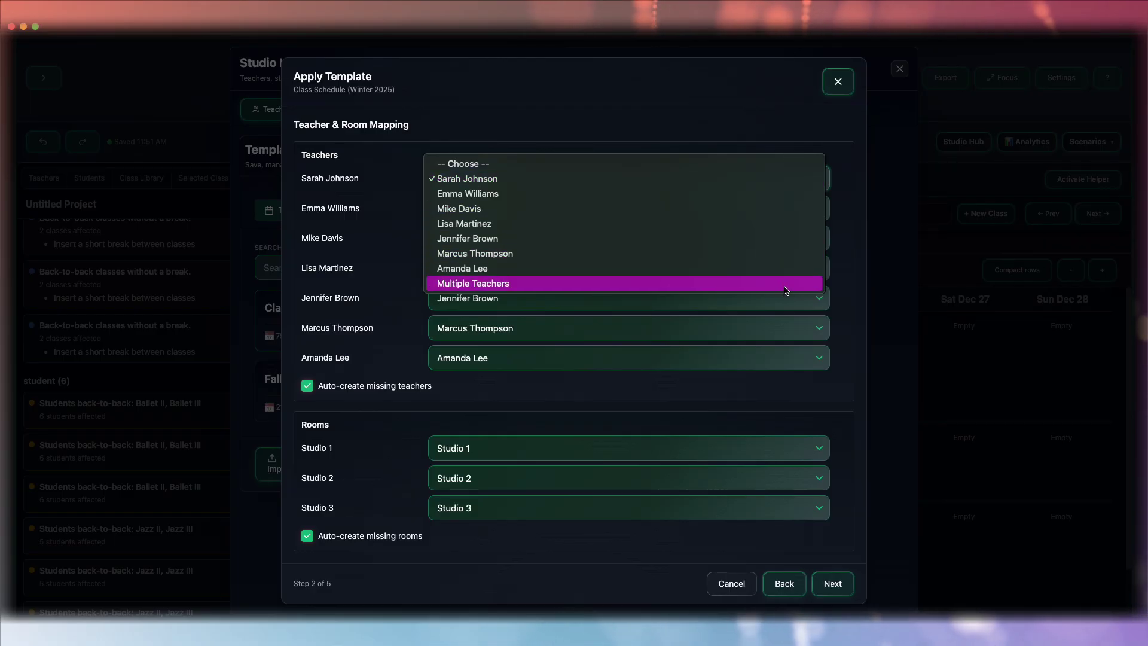
{"action": "left_click", "coordinate": [783, 179]}
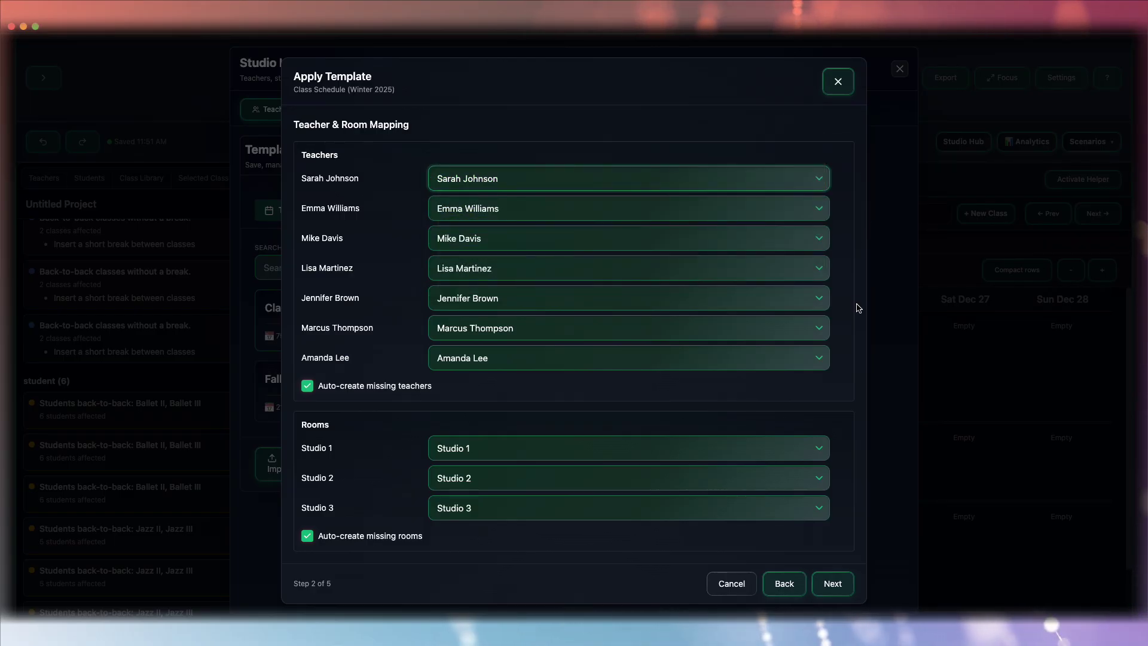
{"action": "left_click", "coordinate": [310, 387]}
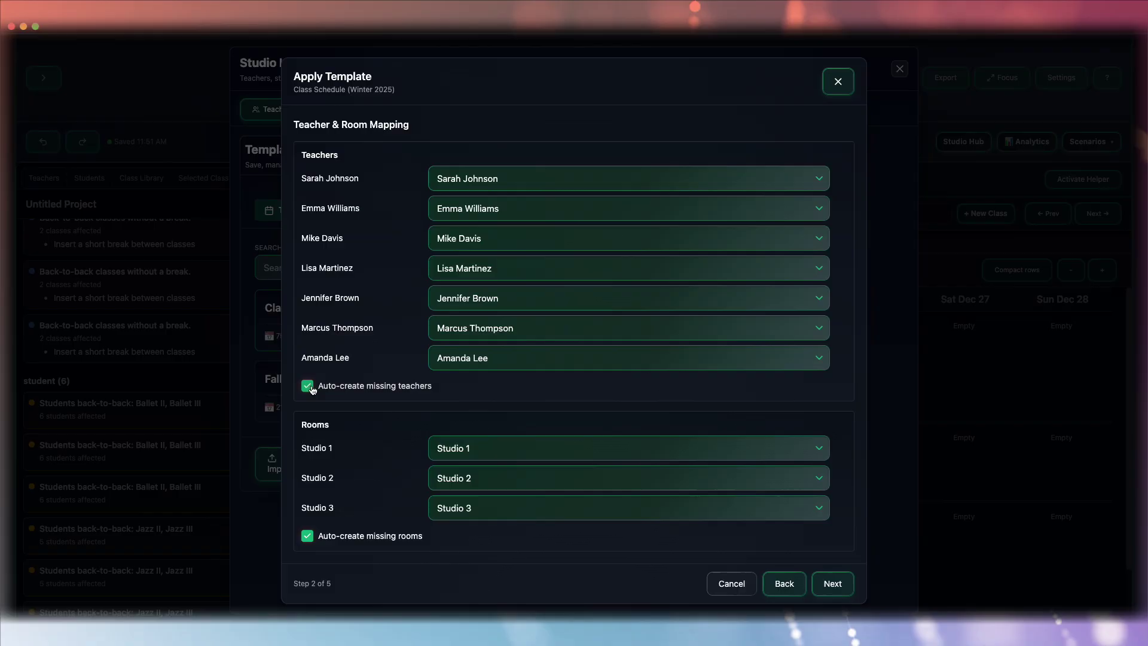
{"action": "left_click", "coordinate": [309, 387]}
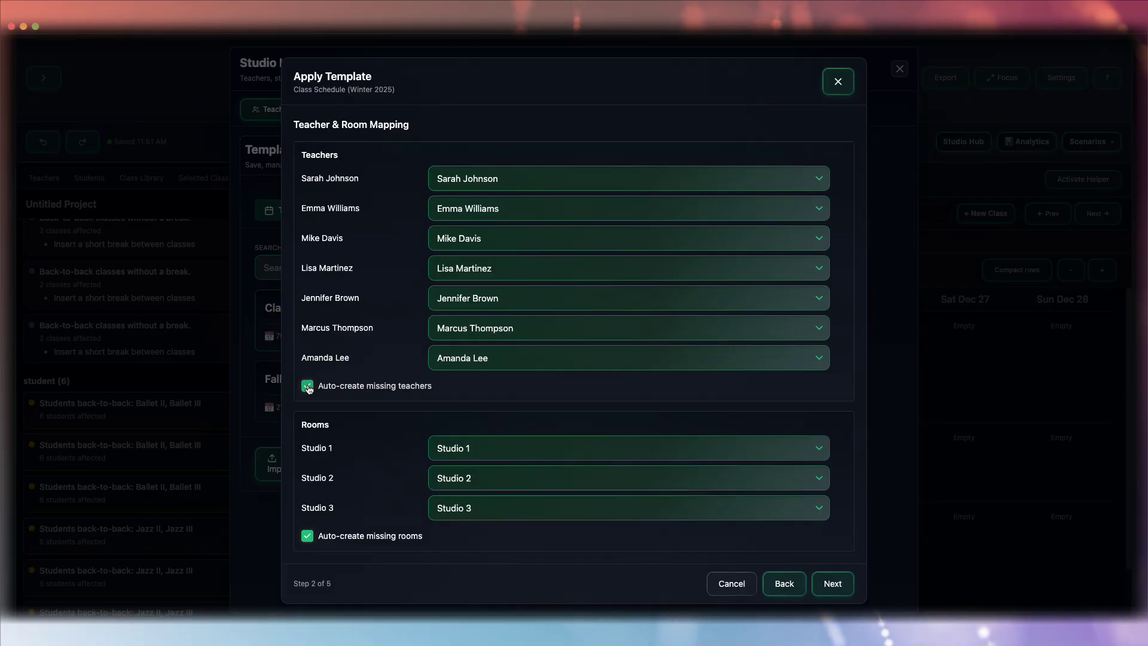
{"action": "left_click", "coordinate": [308, 538]}
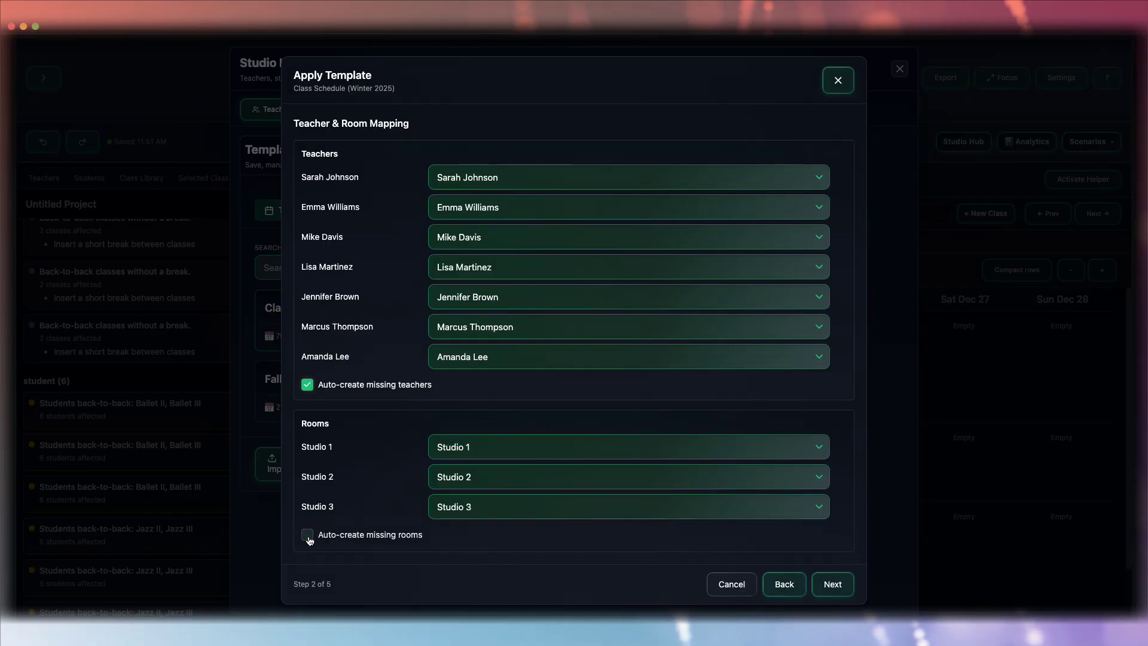
{"action": "left_click", "coordinate": [309, 539]}
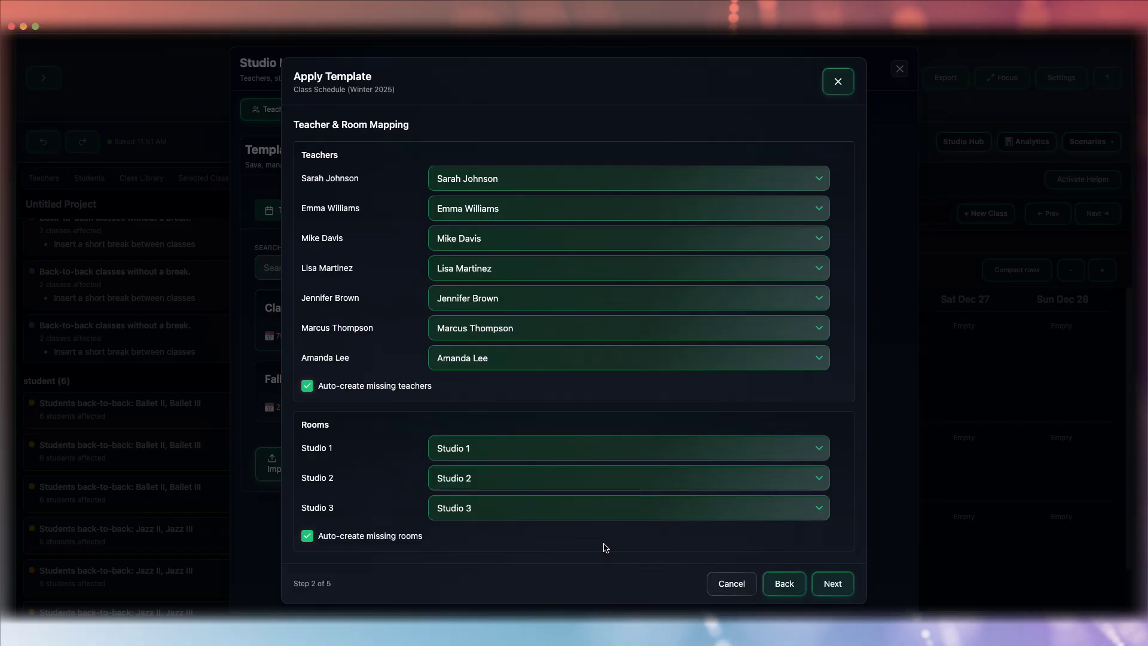
{"action": "left_click", "coordinate": [833, 583]}
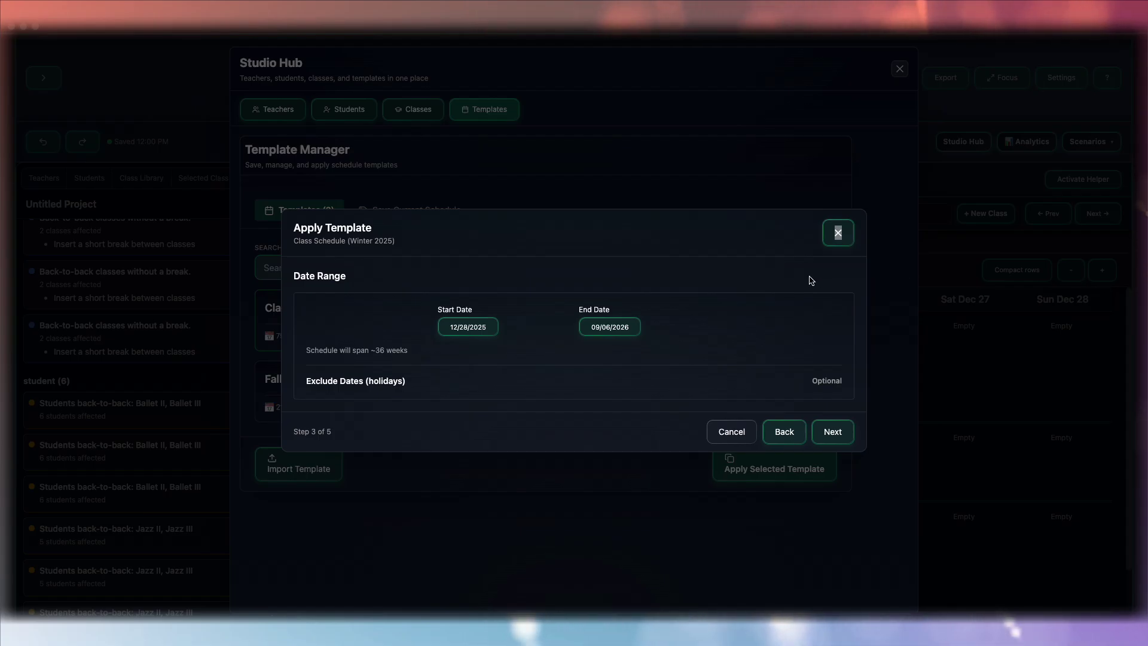
- Apply the template from 12/28/2025 to 09/06/2026 with no excluded dates and conflict handling set to Replace All
{"action": "left_click", "coordinate": [597, 382]}
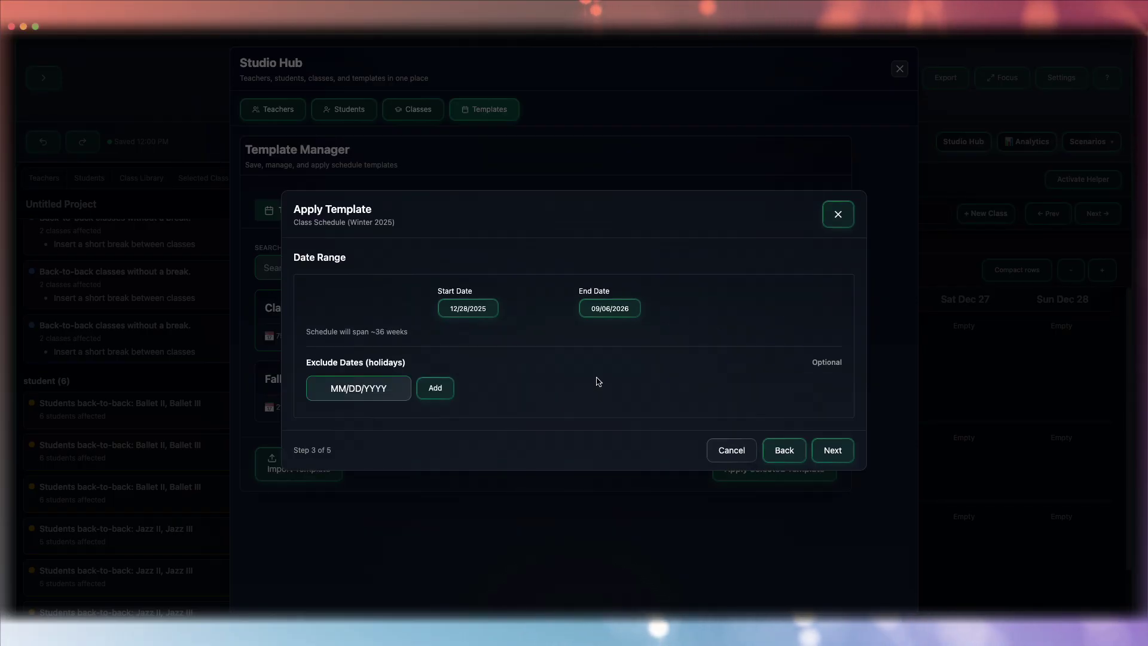
{"action": "left_click", "coordinate": [554, 363]}
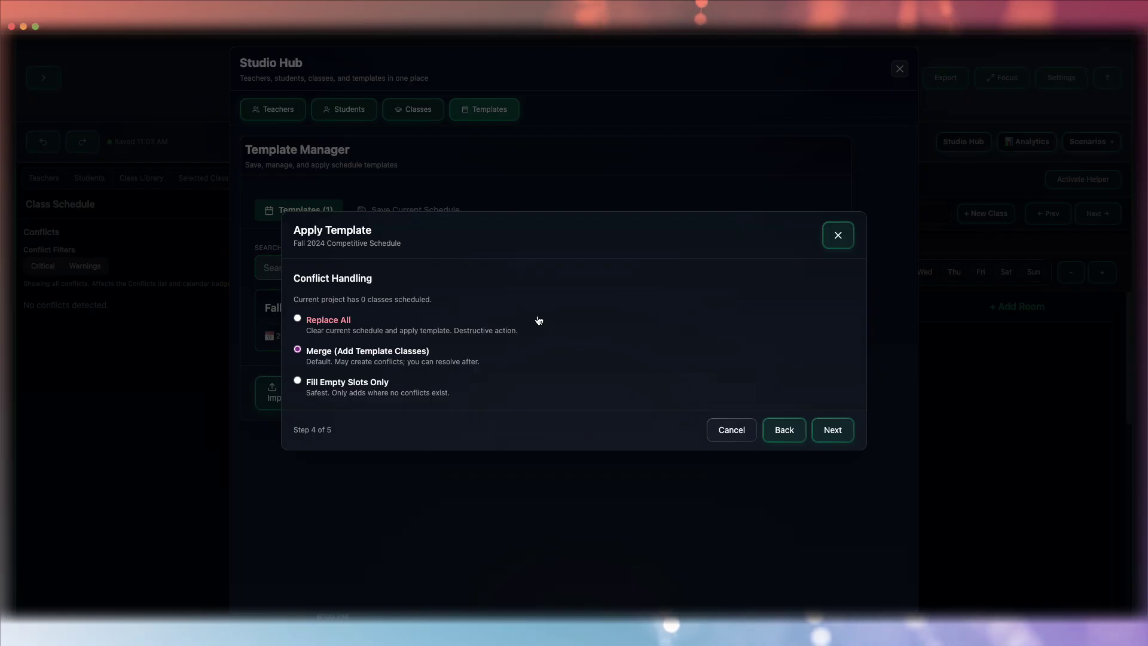
{"action": "left_click", "coordinate": [832, 429]}
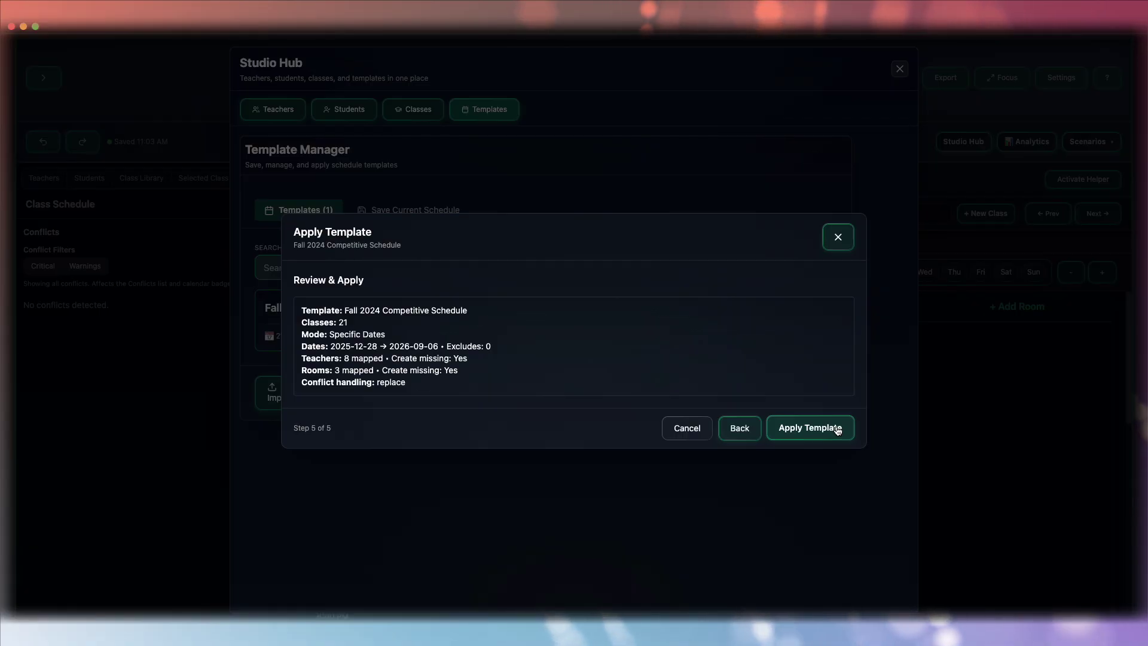
{"action": "left_click", "coordinate": [837, 428]}
- Check the applied classes in the monthly calendar from December 2025 onward
{"action": "left_click", "coordinate": [533, 214]}
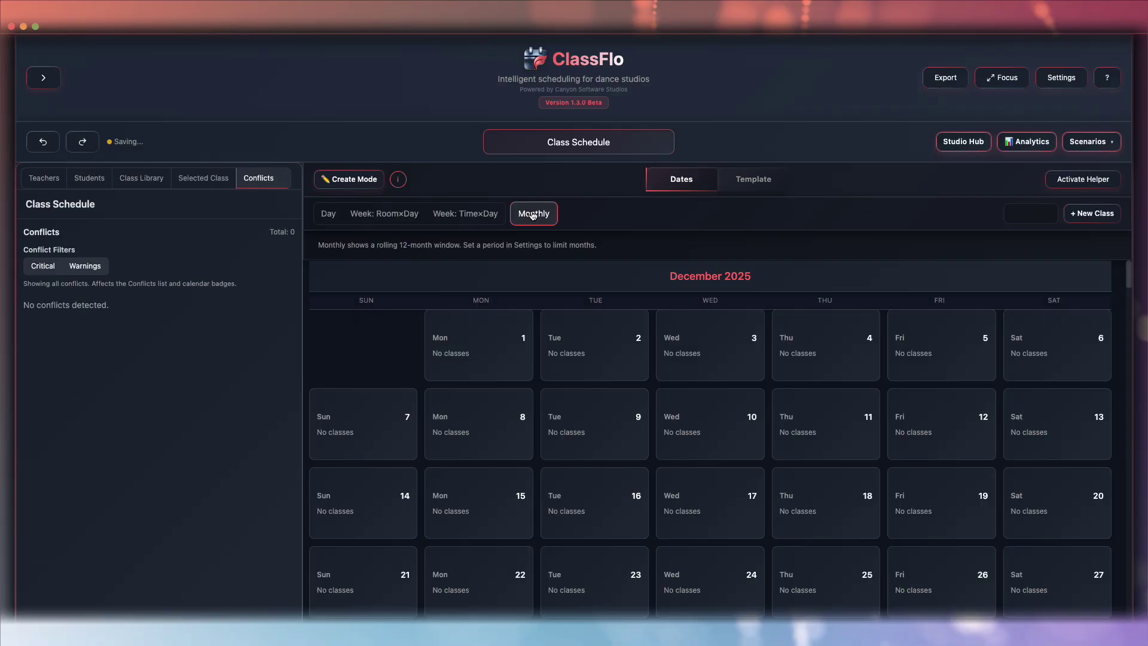
{"action": "scroll", "coordinate": [598, 407], "scroll_direction": "down", "scroll_amount": 10}
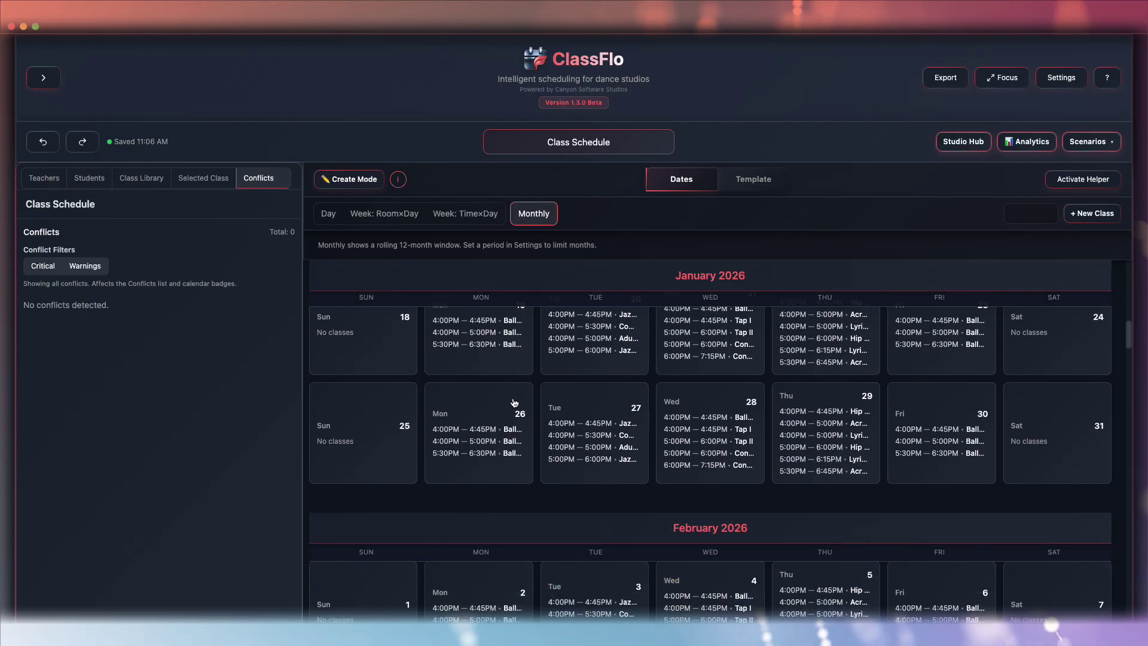
{"action": "scroll", "coordinate": [514, 402], "scroll_direction": "down", "scroll_amount": 15}
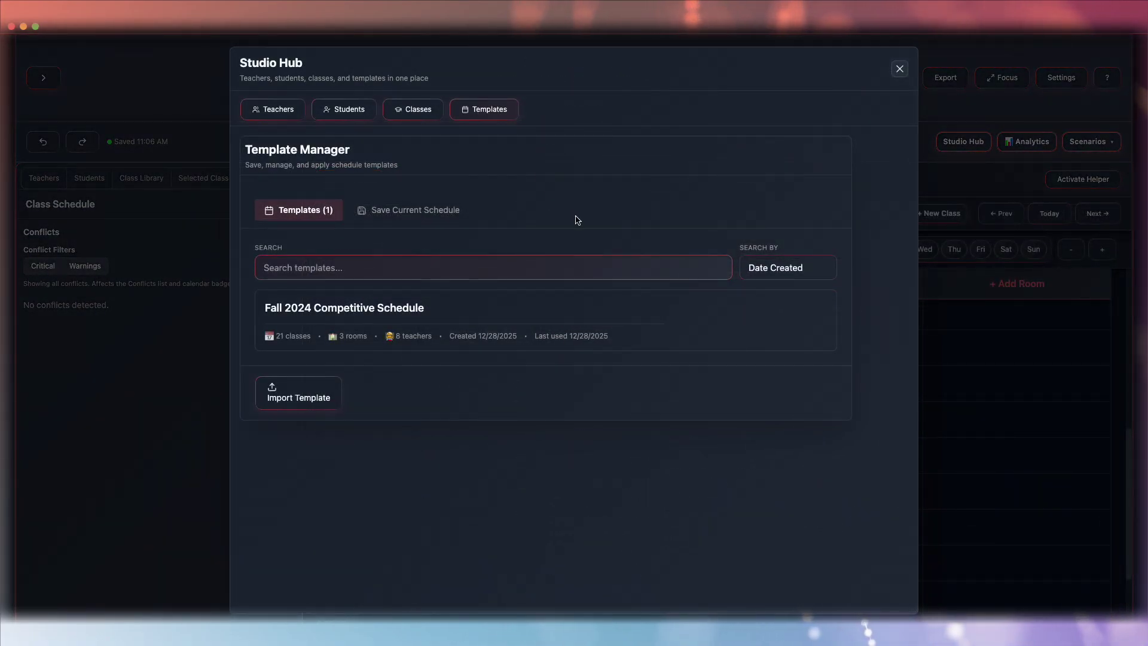
- Examine the template search criteria and the editable name and description of the Fall 2024 Competitive Schedule template
{"action": "mouse_move", "coordinate": [633, 328]}
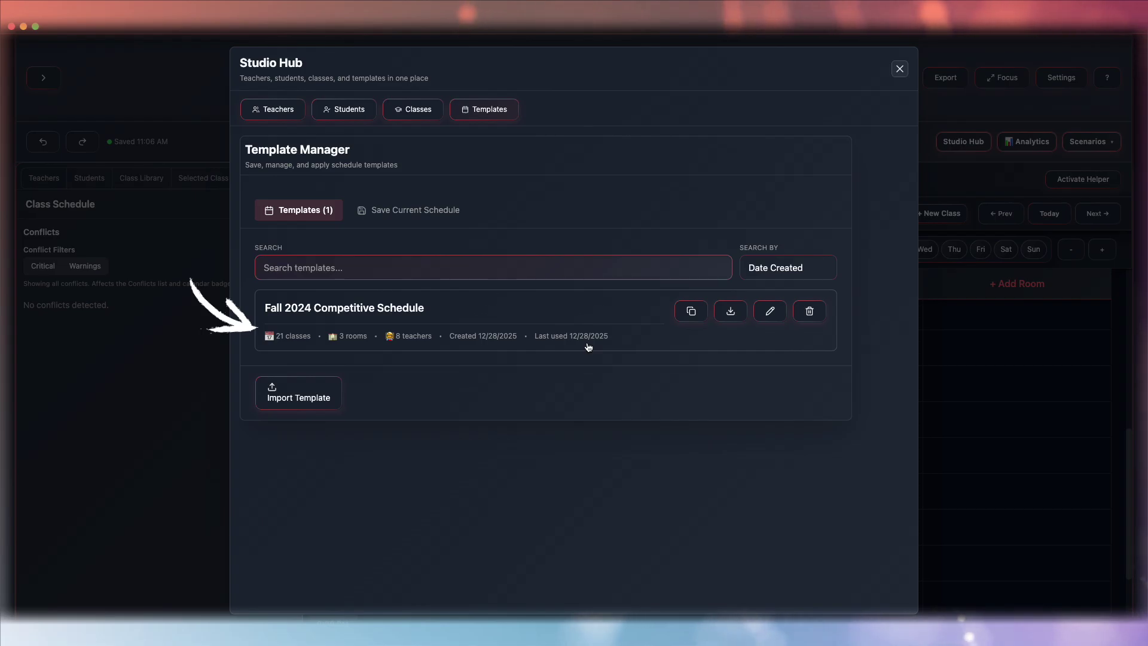
{"action": "left_click", "coordinate": [434, 262]}
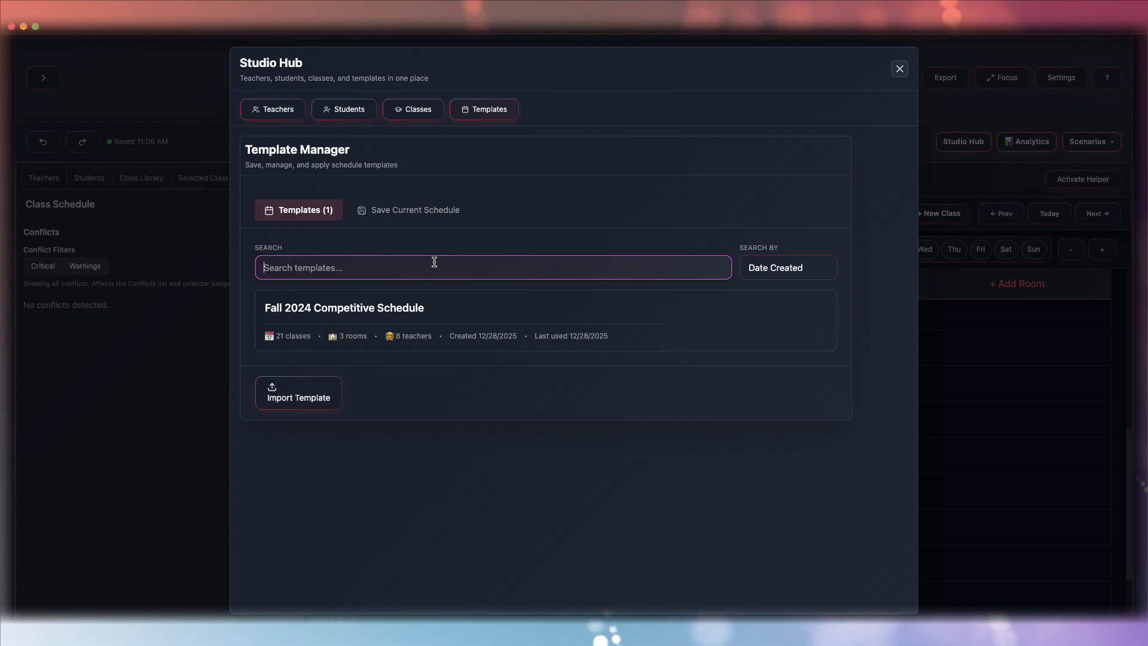
{"action": "left_click", "coordinate": [798, 265]}
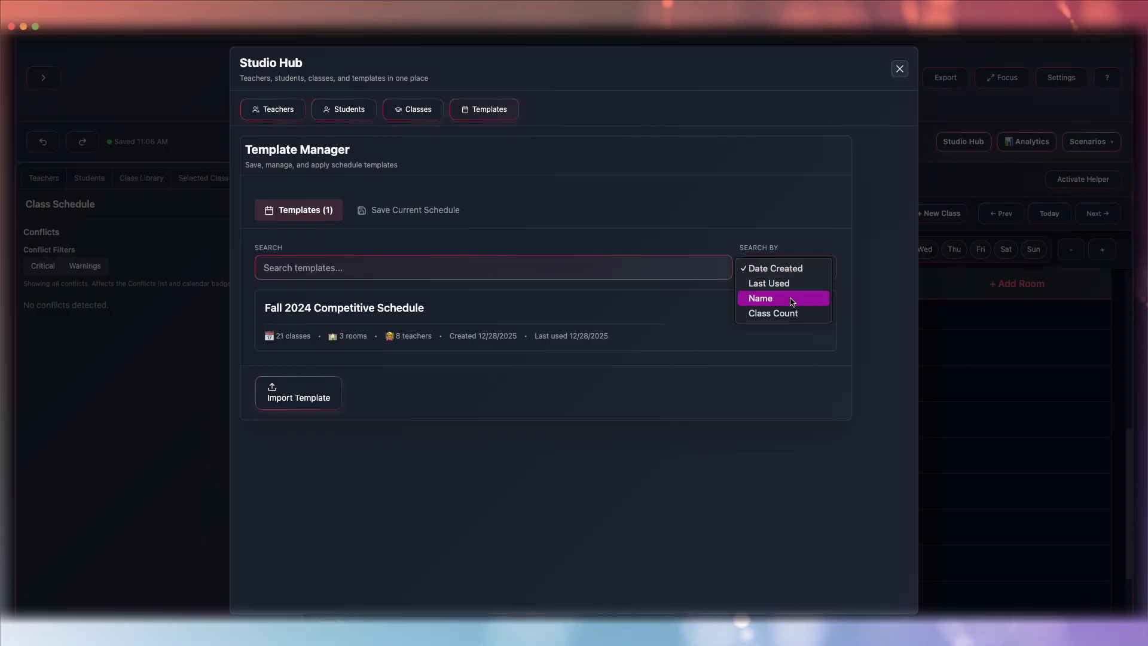
{"action": "left_click", "coordinate": [717, 243]}
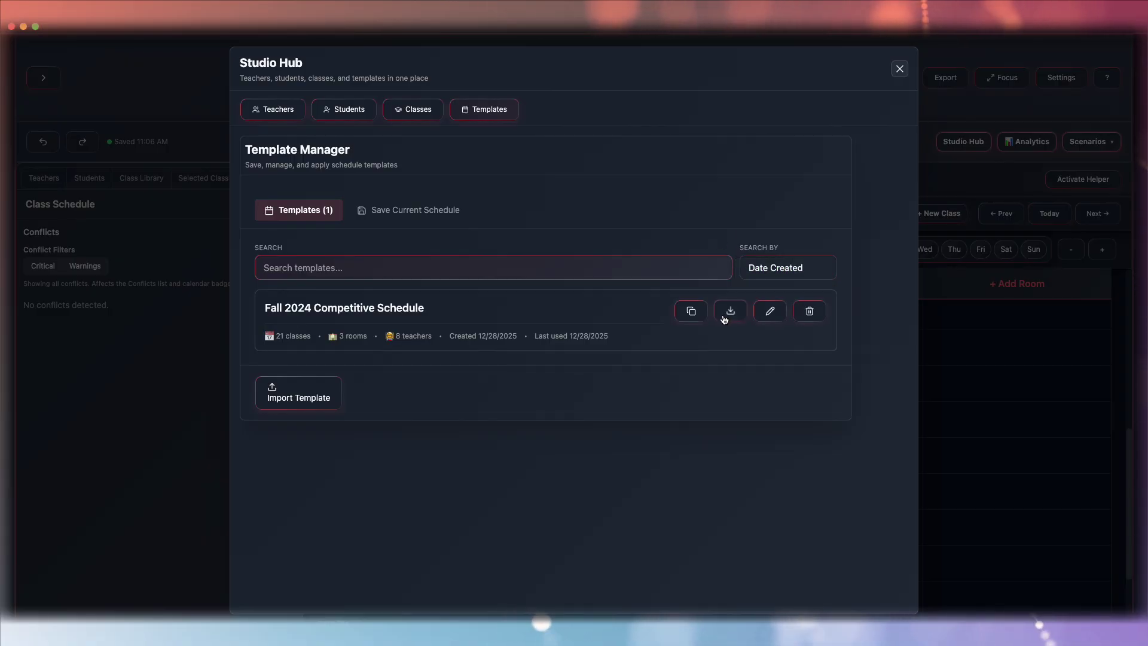
{"action": "left_click", "coordinate": [769, 311]}
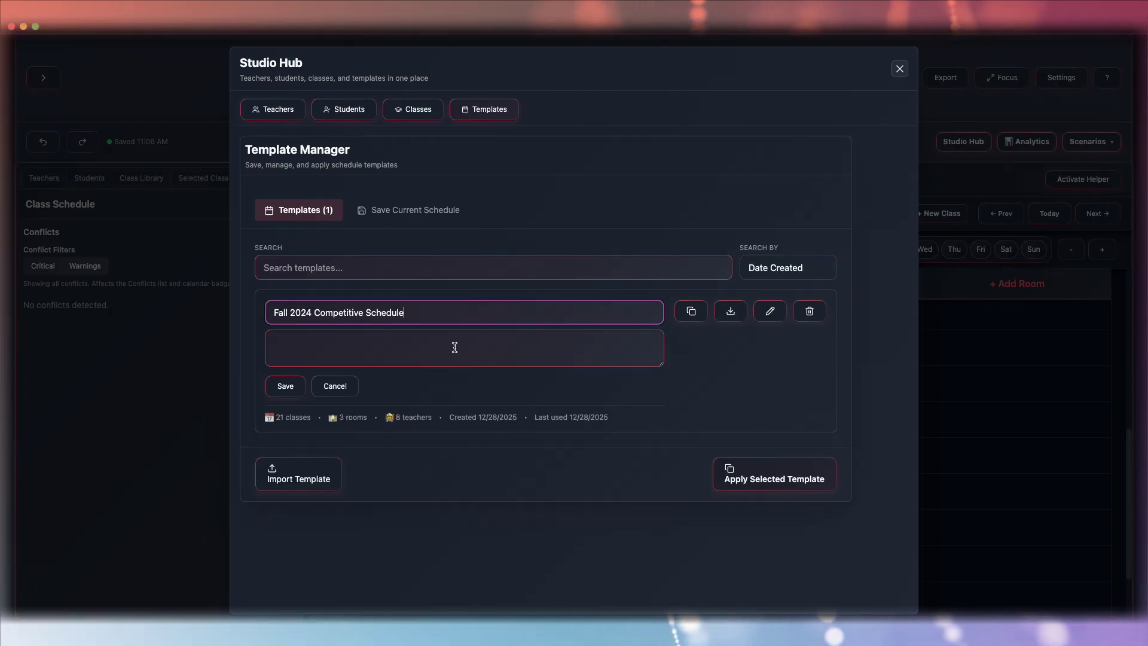
{"action": "left_click", "coordinate": [286, 385]}
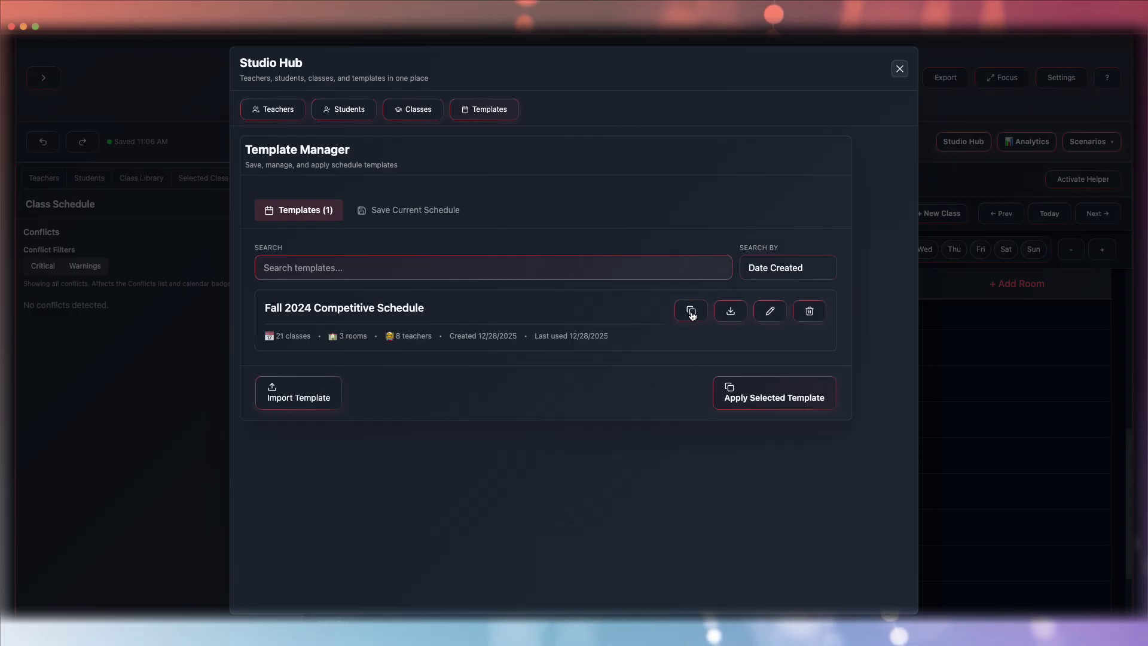
- Duplicate the Fall 2024 Competitive Schedule template and name the copy "Fall 2025 Competitive Schedule (Copy)"
{"action": "left_click", "coordinate": [691, 312]}
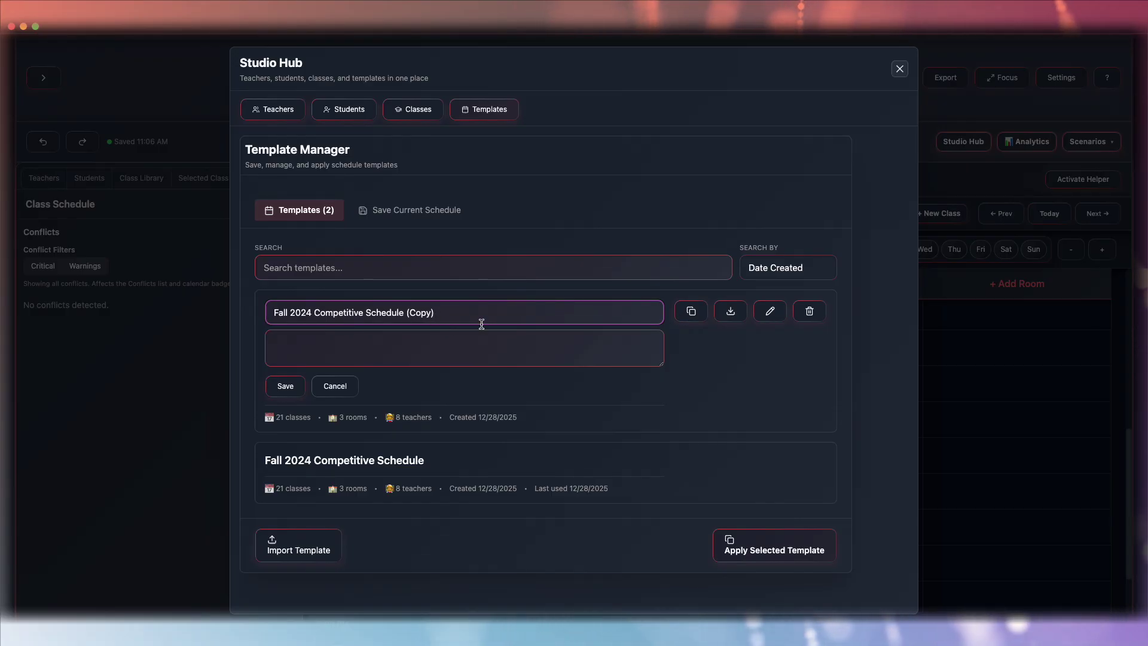
{"action": "left_click", "coordinate": [314, 312]}
{"action": "key", "text": "BackSpace"}
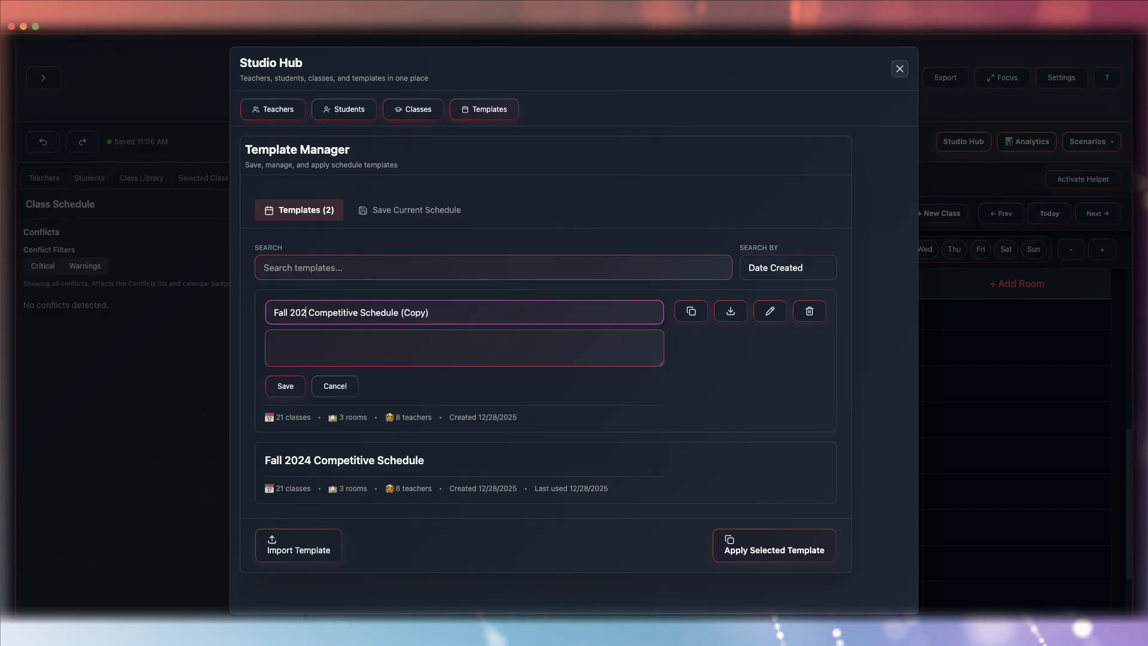
{"action": "type", "text": "5"}
{"action": "left_click", "coordinate": [279, 387]}
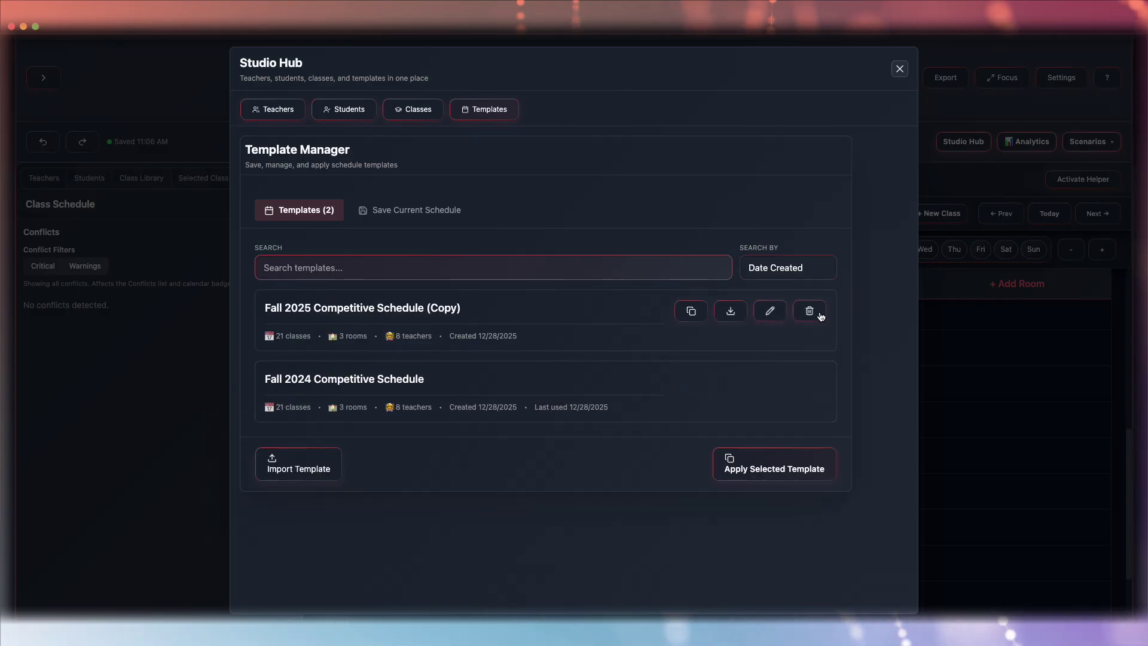
- Delete the "Fall 2025 Competitive Schedule (Copy)" template
{"action": "left_click", "coordinate": [811, 312]}
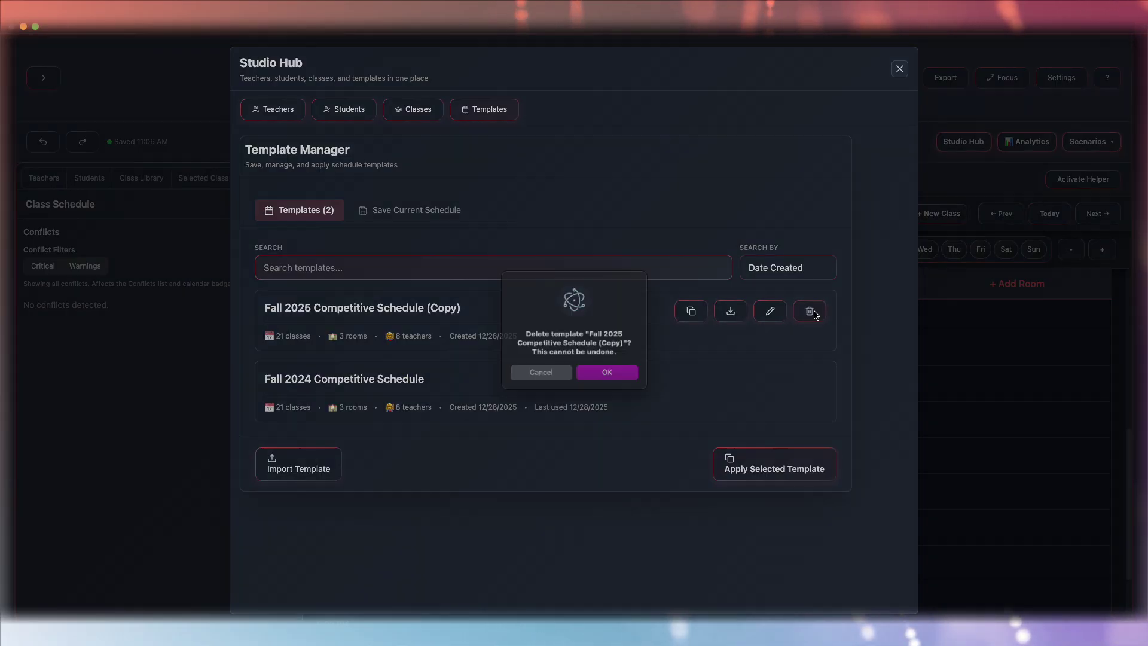
{"action": "left_click", "coordinate": [614, 377]}
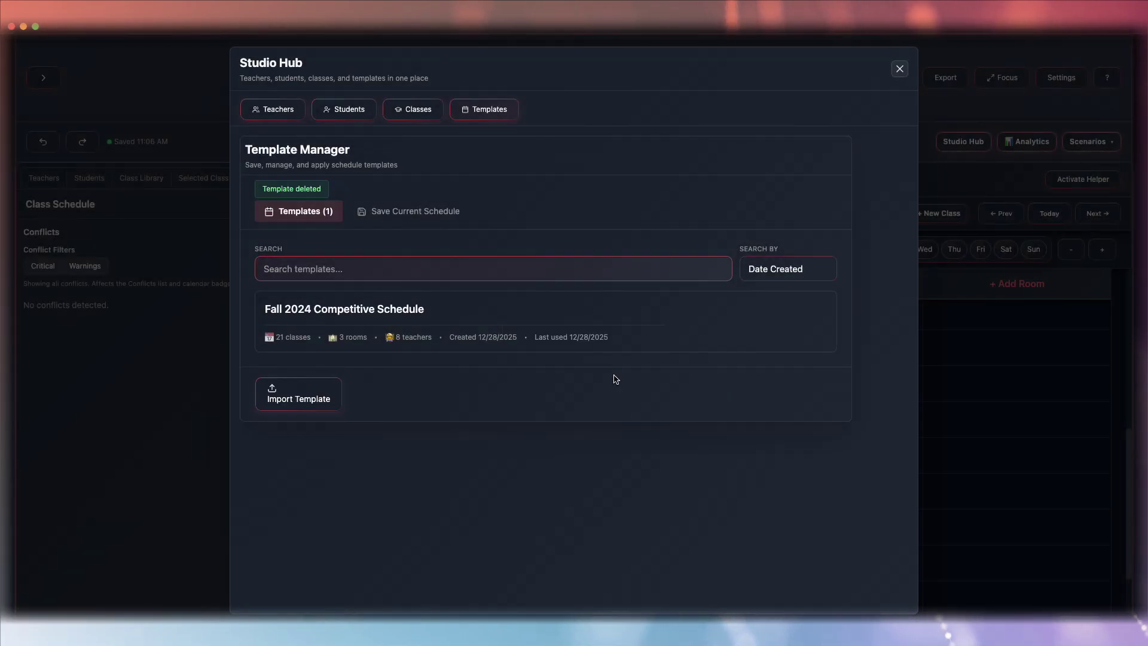
- Export the Fall 2024 Competitive Schedule template
{"action": "mouse_move", "coordinate": [672, 328]}
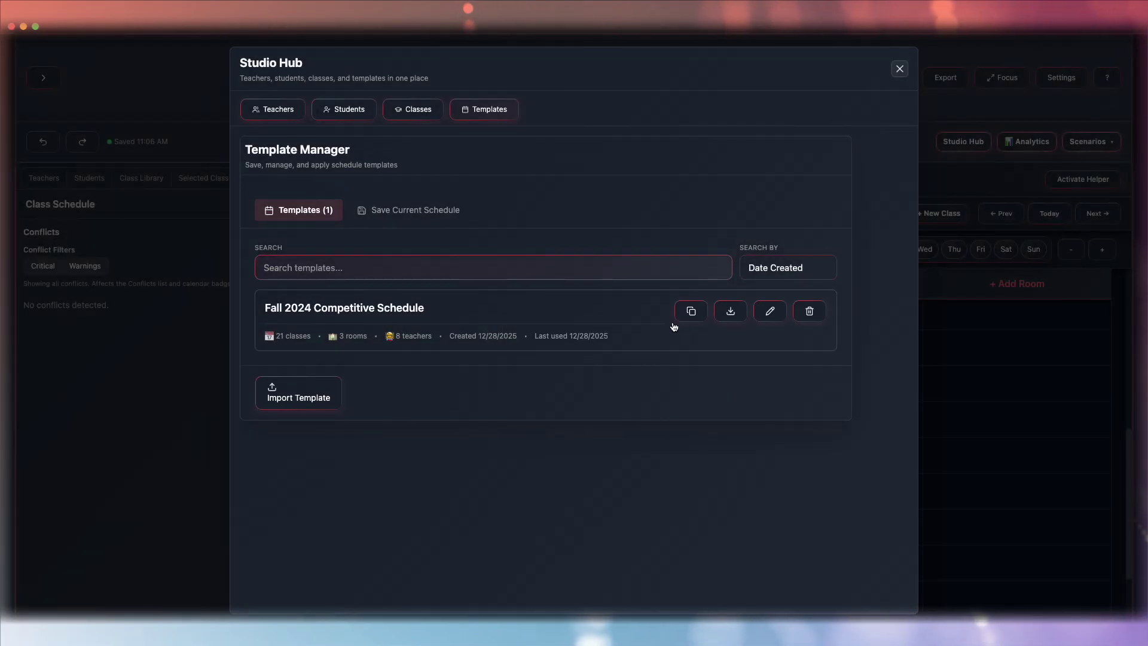
{"action": "left_click", "coordinate": [731, 312]}
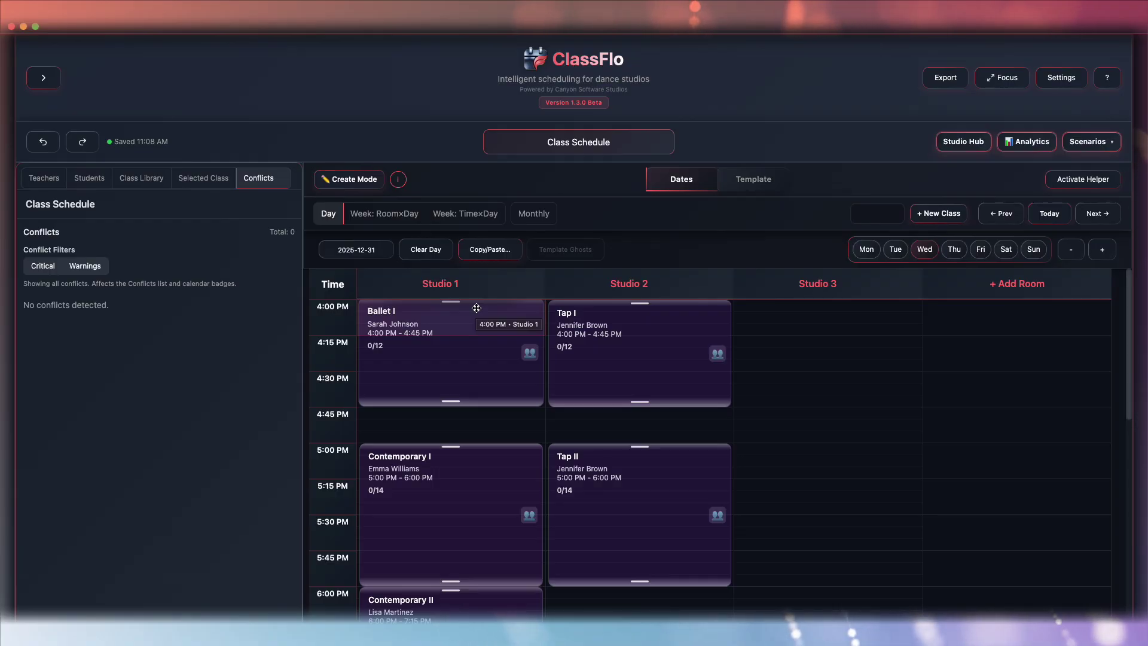
- Select the Wednesday Ballet I class in Studio 1, and remove all template-generated classes from the schedule in the weekly template view
{"action": "left_click_drag", "start_coordinate": [477, 307], "coordinate": [476, 307]}
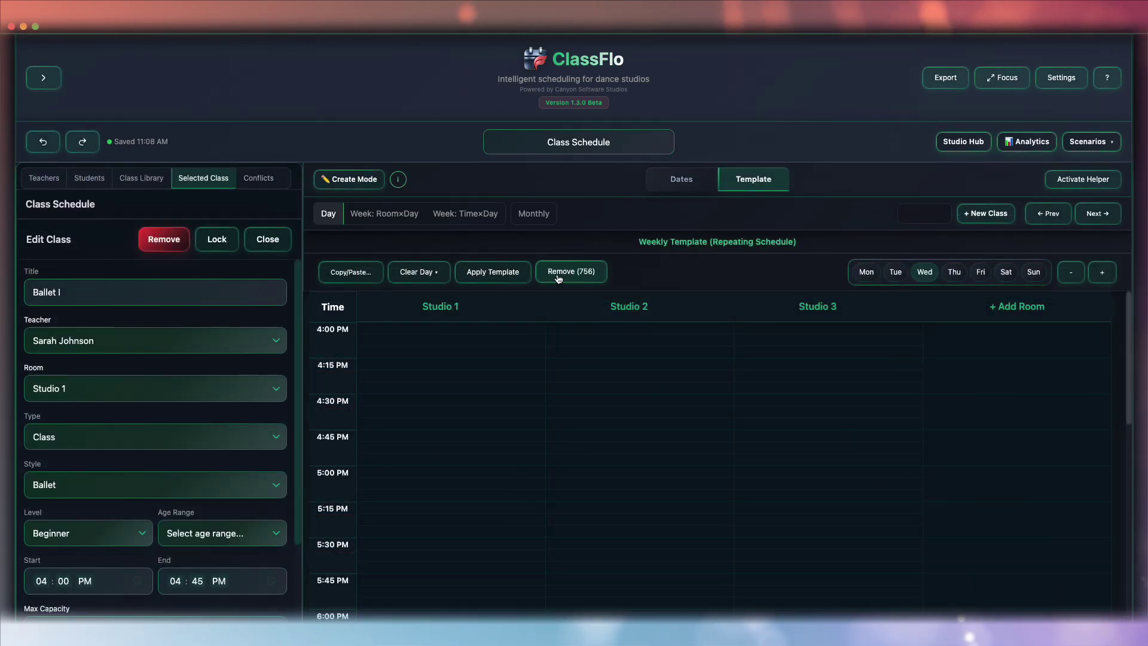
{"action": "left_click", "coordinate": [557, 272]}
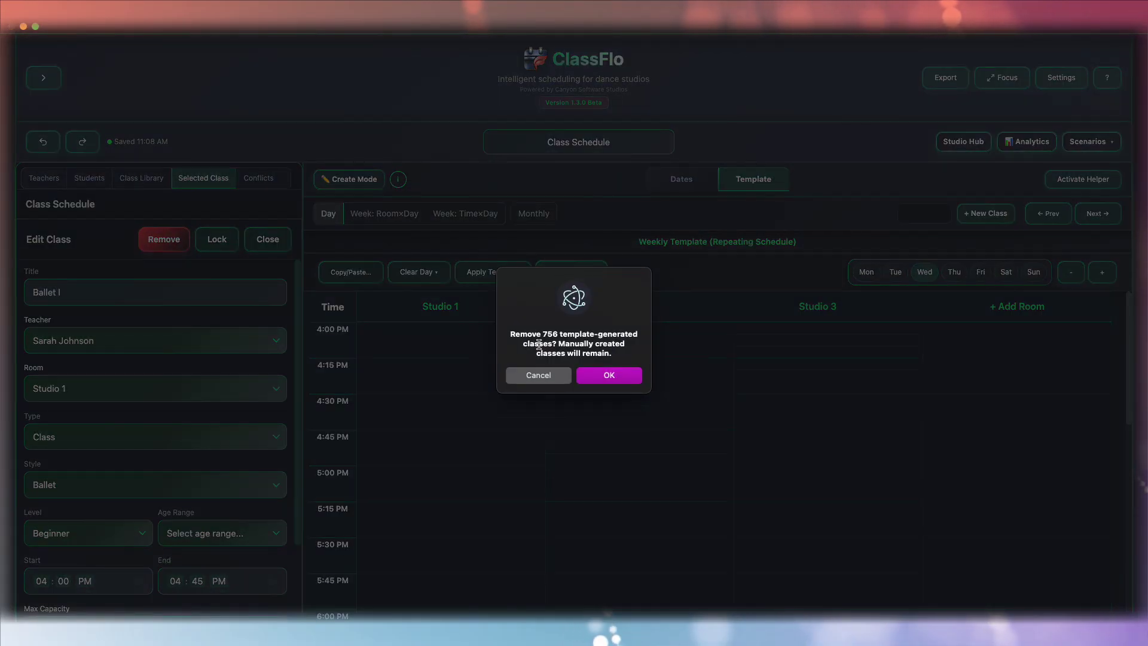
{"action": "left_click", "coordinate": [611, 383]}
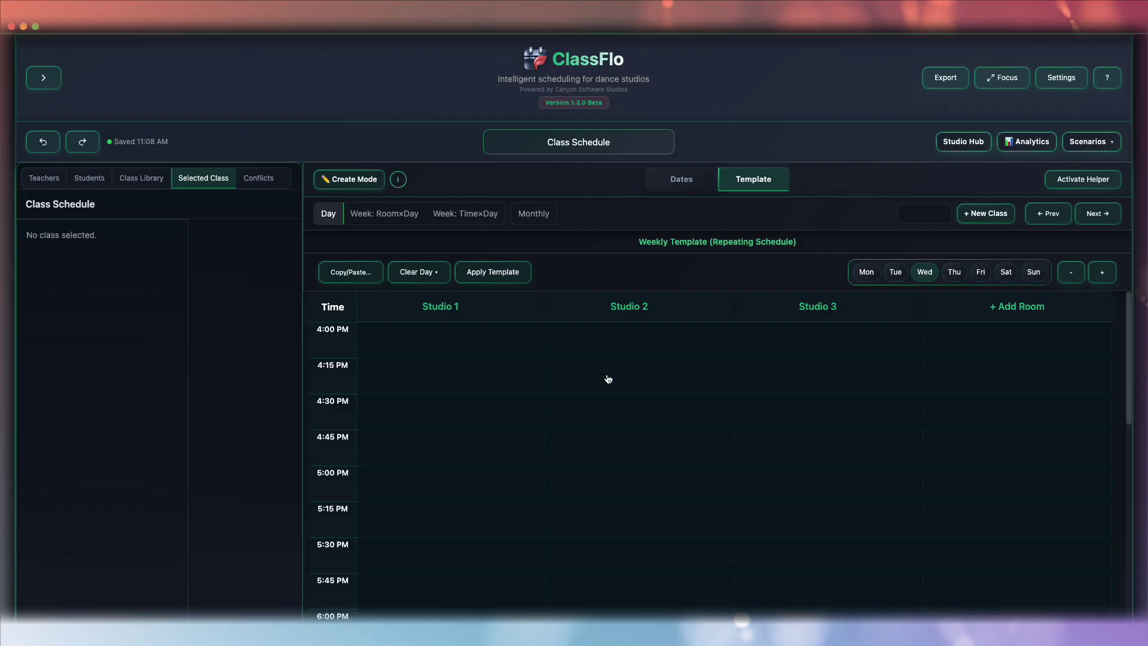